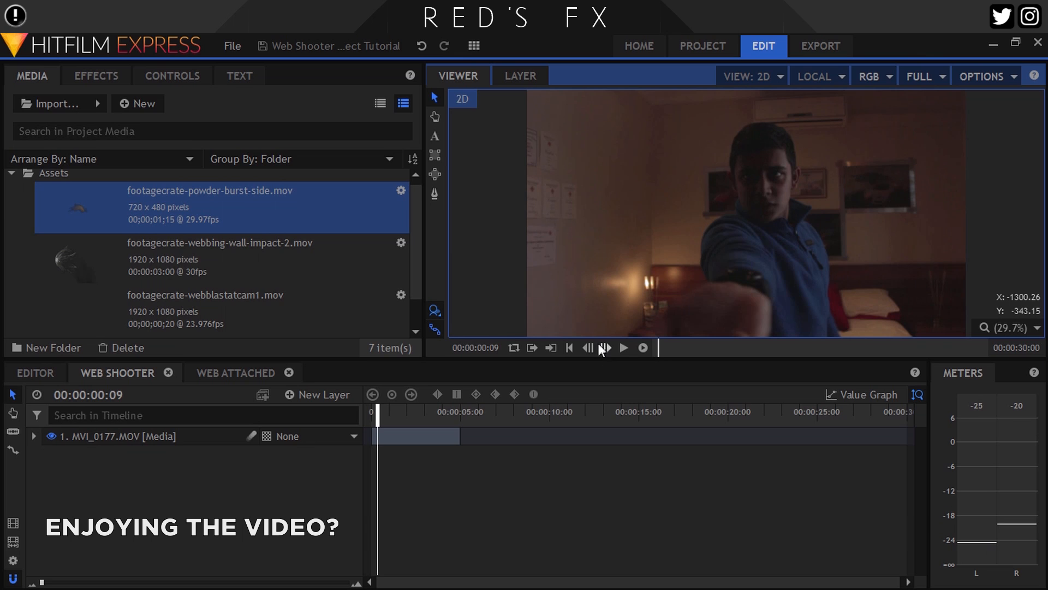
- Add footagecrate-webblastatcam1.mov to the Web Shooter timeline as the top layer, starting at frame 8
{"action": "left_click", "coordinate": [587, 348]}
{"action": "left_click", "coordinate": [606, 347]}
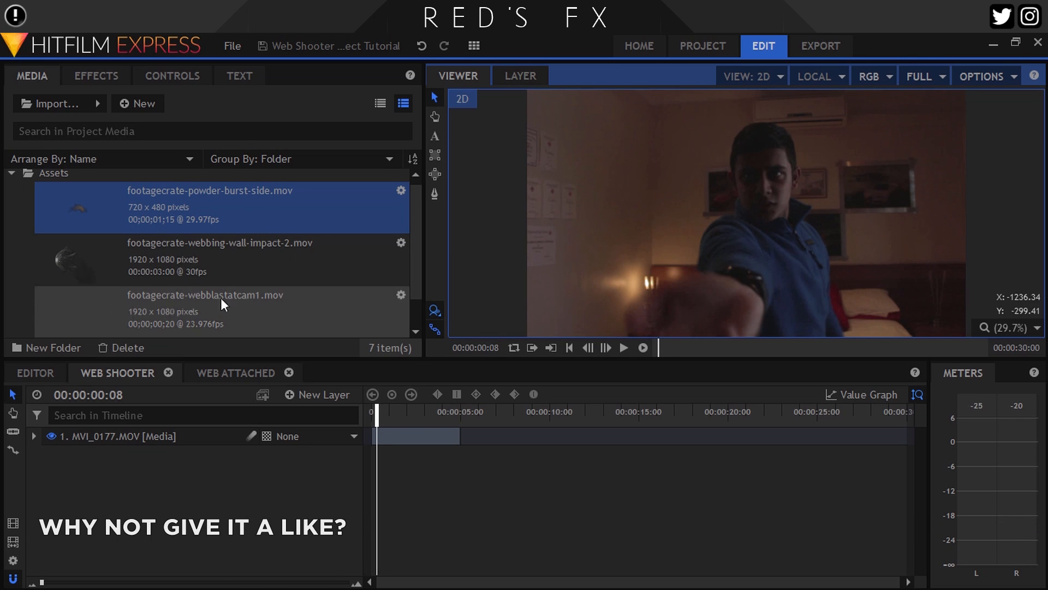
{"action": "left_click_drag", "start_coordinate": [131, 311], "coordinate": [384, 437]}
{"action": "left_click_drag", "start_coordinate": [84, 584], "coordinate": [97, 582]}
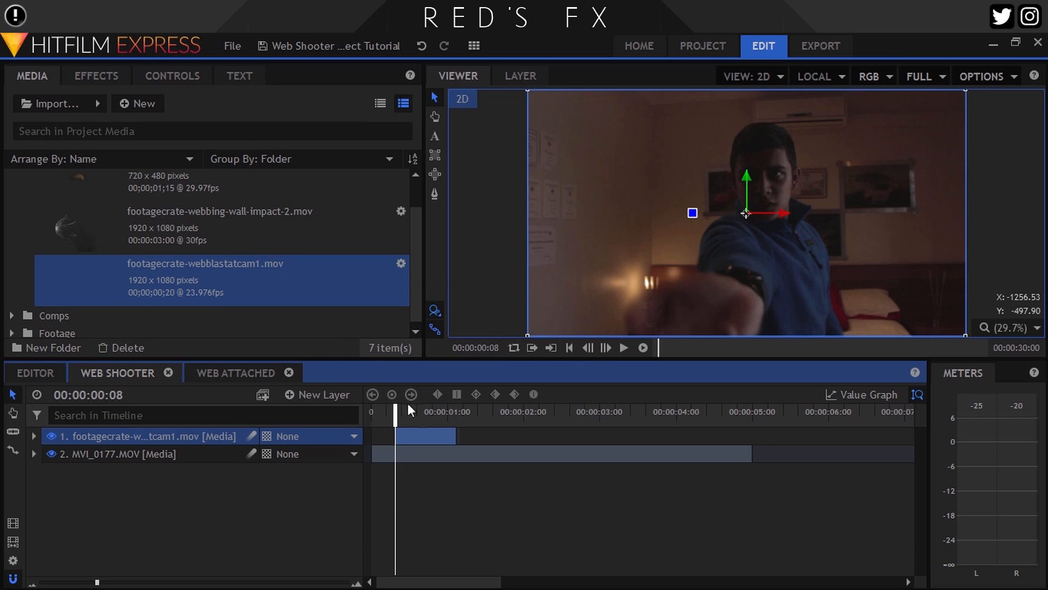
- Advance to frame 20 and move the web blast layer onto the outstretched wrist, at about X -10, Y -134.5
{"action": "left_click", "coordinate": [607, 348]}
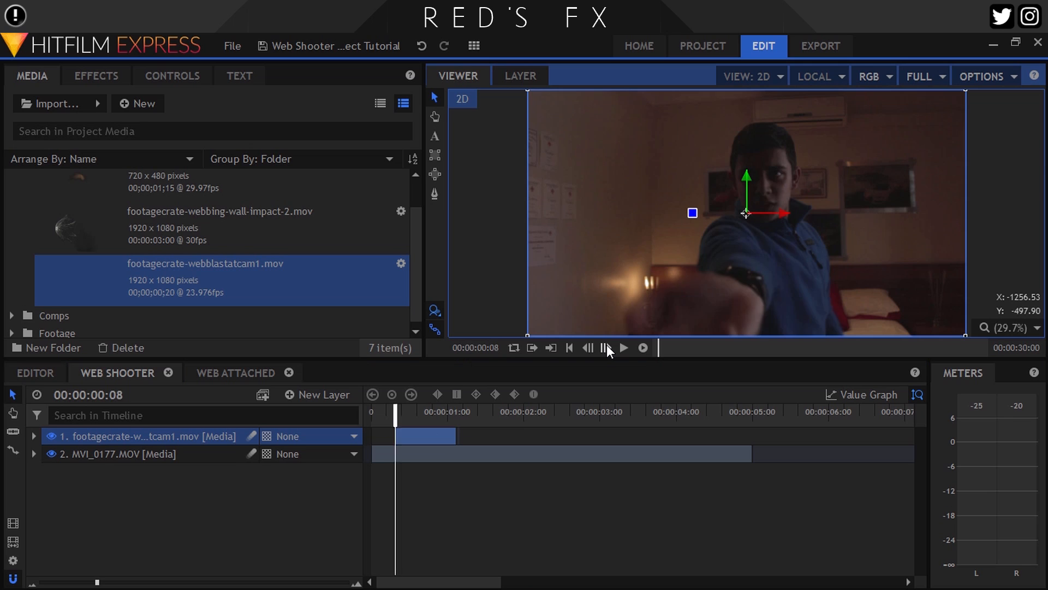
{"action": "left_click", "coordinate": [607, 348]}
{"action": "left_click", "coordinate": [607, 348]}
{"action": "left_click", "coordinate": [607, 349]}
{"action": "left_click", "coordinate": [607, 348]}
{"action": "left_click", "coordinate": [607, 349]}
{"action": "left_click", "coordinate": [608, 348]}
{"action": "left_click", "coordinate": [607, 348]}
{"action": "left_click", "coordinate": [607, 349]}
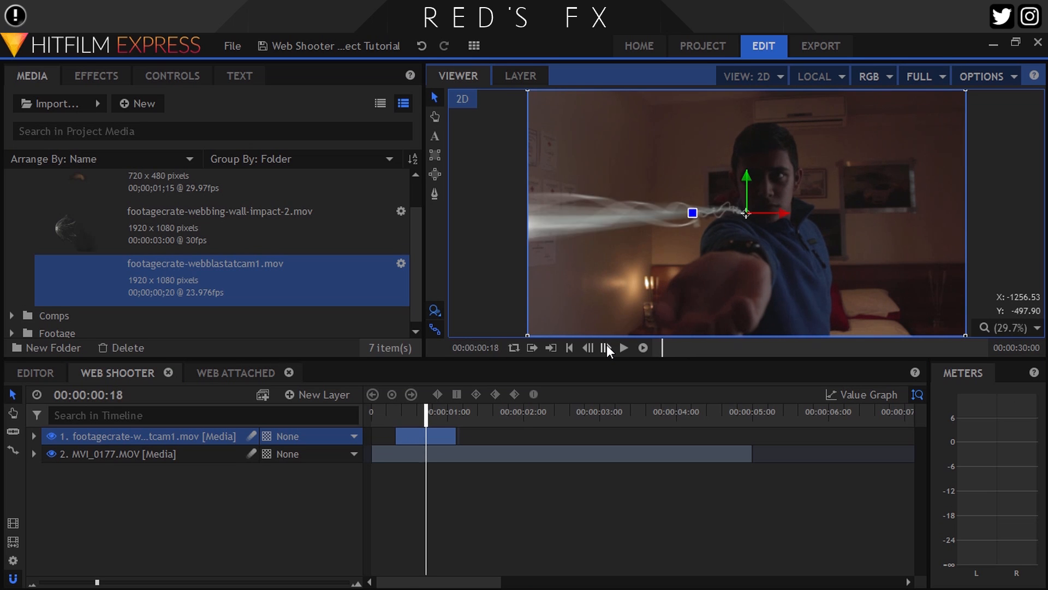
{"action": "left_click", "coordinate": [607, 348]}
{"action": "left_click", "coordinate": [607, 349]}
{"action": "left_click", "coordinate": [607, 348]}
{"action": "left_click_drag", "start_coordinate": [744, 230], "coordinate": [738, 245]}
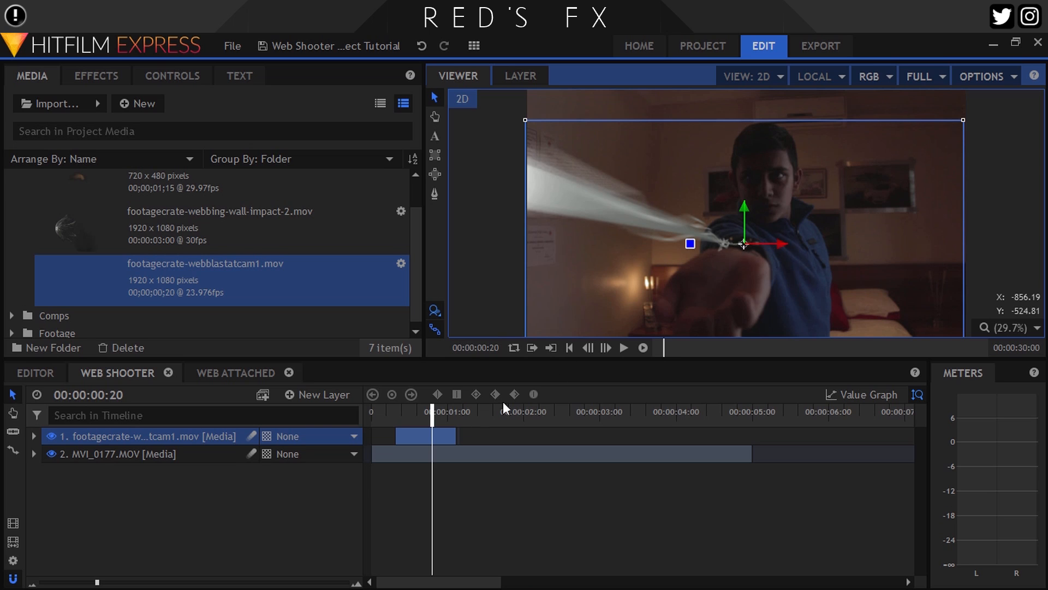
- Set the web blast layer's speed to 300% and step through the result frame by frame
{"action": "left_click_drag", "start_coordinate": [438, 417], "coordinate": [442, 414]}
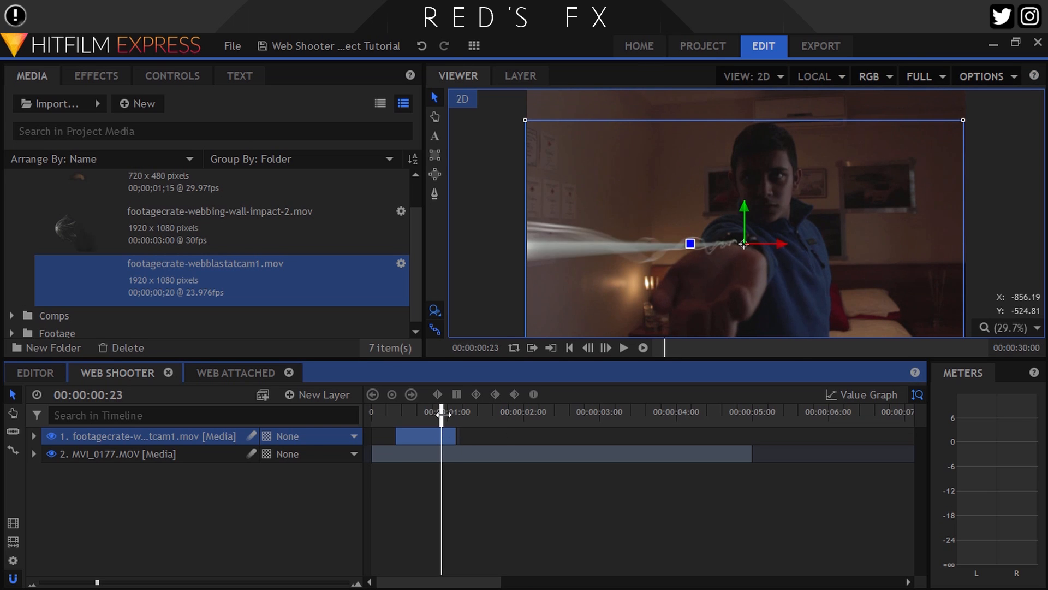
{"action": "left_click", "coordinate": [401, 413]}
{"action": "left_click", "coordinate": [413, 413]}
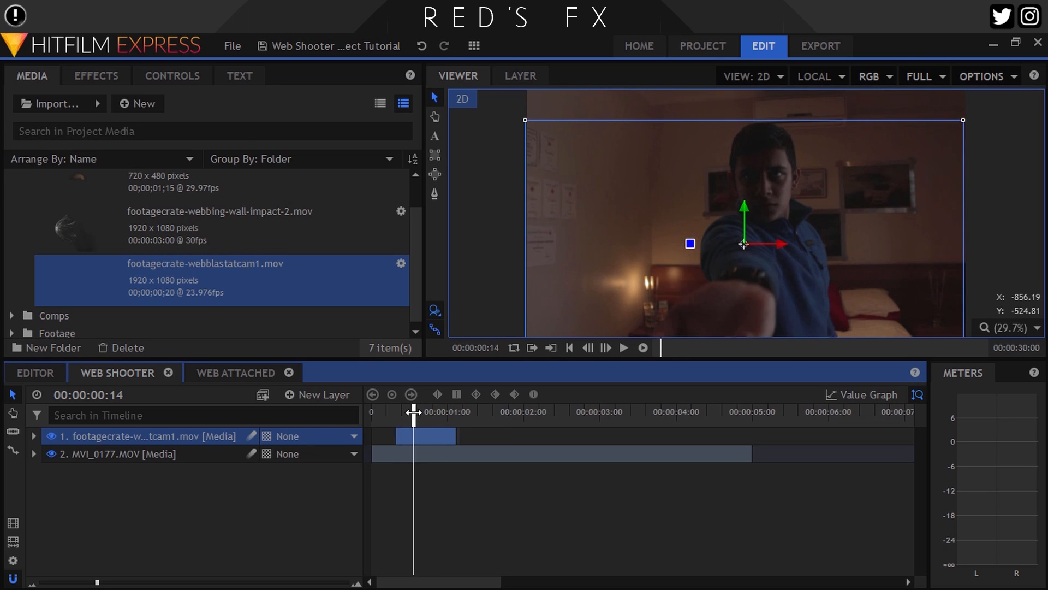
{"action": "right_click", "coordinate": [149, 440]}
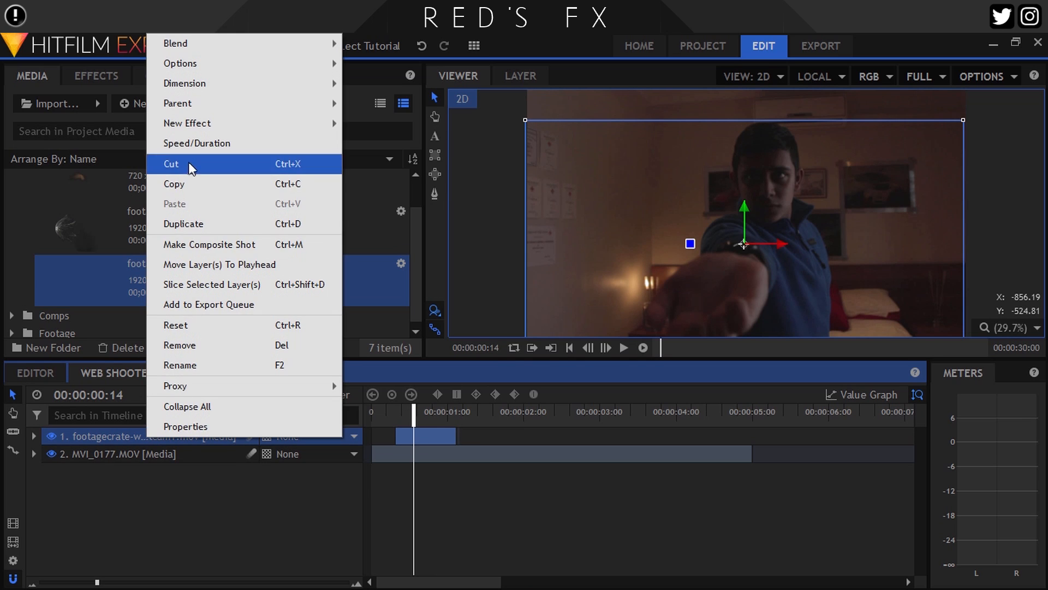
{"action": "left_click", "coordinate": [190, 143]}
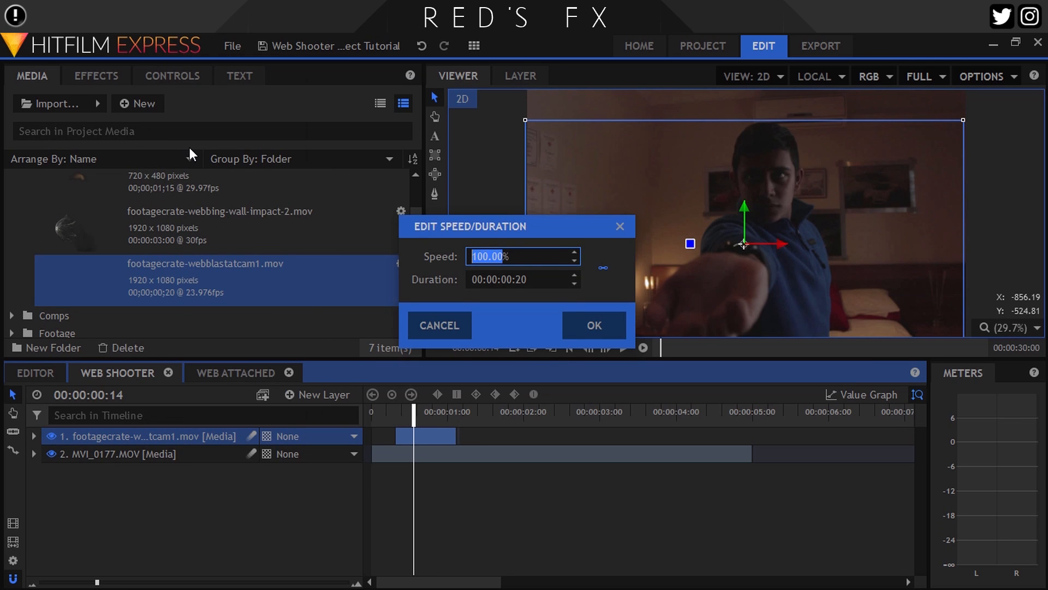
{"action": "type", "text": "300"}
{"action": "key", "text": "Return"}
{"action": "left_click", "coordinate": [399, 410]}
{"action": "left_click", "coordinate": [606, 347]}
{"action": "left_click", "coordinate": [605, 347]}
{"action": "left_click", "coordinate": [606, 347]}
{"action": "left_click", "coordinate": [605, 346]}
{"action": "left_click", "coordinate": [606, 347]}
{"action": "left_click", "coordinate": [606, 346]}
- Trim the start of the web blast layer to frame 10
{"action": "left_click", "coordinate": [396, 413]}
{"action": "left_click", "coordinate": [608, 348]}
{"action": "left_click", "coordinate": [608, 347]}
{"action": "left_click", "coordinate": [607, 348]}
{"action": "left_click", "coordinate": [402, 416]}
{"action": "left_click_drag", "start_coordinate": [396, 436], "coordinate": [402, 436]}
- Set the web blast layer's speed to 200% and step through its frames
{"action": "right_click", "coordinate": [189, 440]}
{"action": "left_click", "coordinate": [249, 152]}
{"action": "type", "text": "200"}
{"action": "key", "text": "Return"}
{"action": "left_click", "coordinate": [606, 348]}
{"action": "left_click", "coordinate": [605, 348]}
{"action": "left_click", "coordinate": [606, 348]}
{"action": "left_click", "coordinate": [605, 348]}
{"action": "left_click", "coordinate": [606, 348]}
{"action": "left_click", "coordinate": [606, 348]}
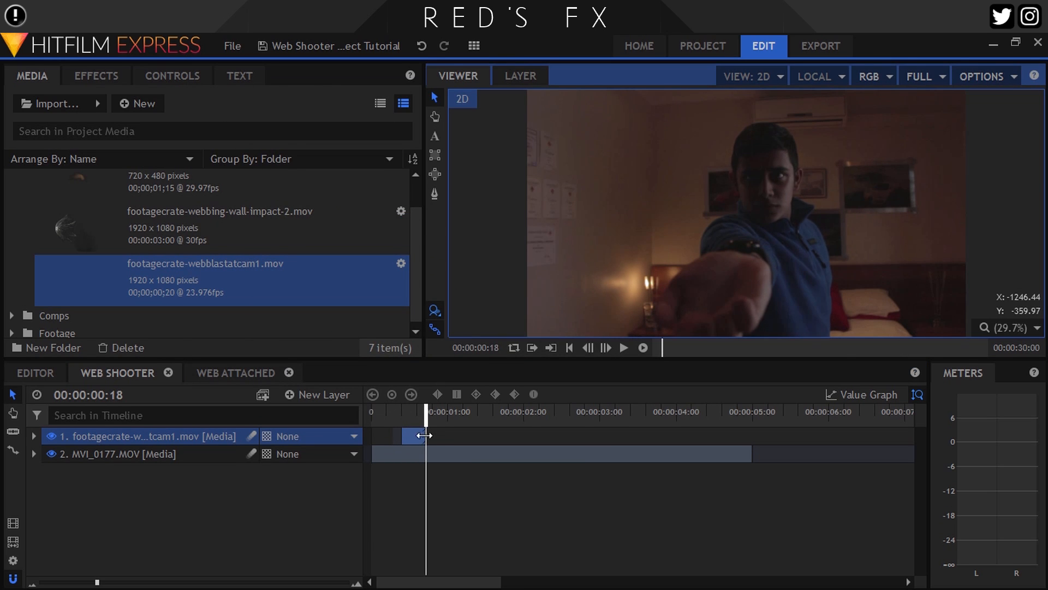
- Set the web blast layer's speed to 150%
{"action": "right_click", "coordinate": [415, 436]}
{"action": "left_click", "coordinate": [483, 148]}
{"action": "type", "text": "150"}
{"action": "key", "text": "Return"}
- Shift the web blast layer along the timeline so it starts at frame 12
{"action": "left_click", "coordinate": [403, 410]}
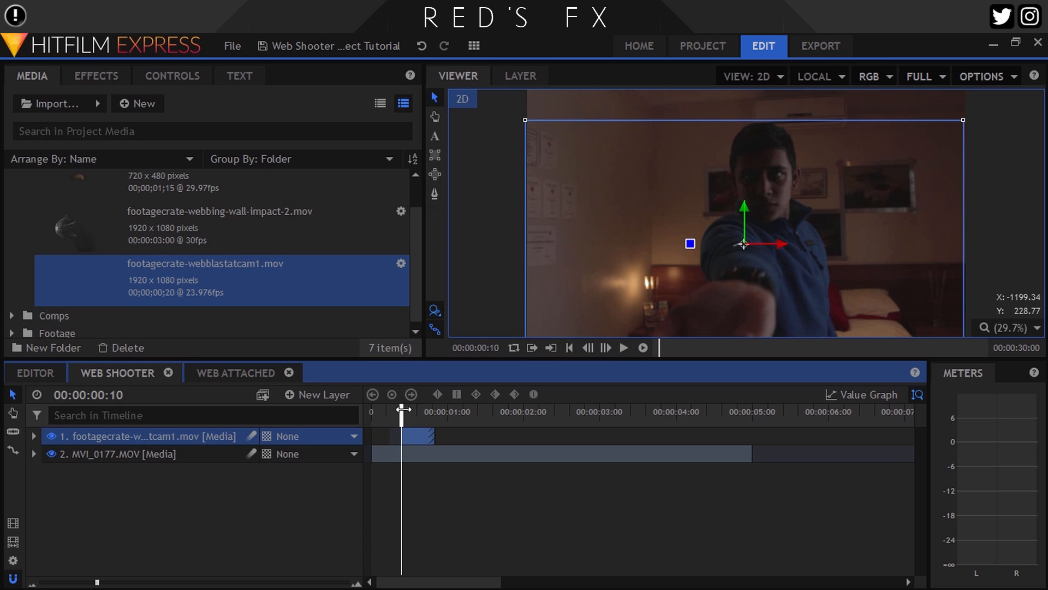
{"action": "left_click", "coordinate": [606, 347]}
{"action": "left_click", "coordinate": [606, 348]}
{"action": "left_click_drag", "start_coordinate": [418, 435], "coordinate": [425, 436]}
- Step through the web blast to its last frames and trim the layer's end to frame 22
{"action": "left_click", "coordinate": [602, 350]}
{"action": "left_click", "coordinate": [602, 351]}
{"action": "left_click", "coordinate": [602, 351]}
{"action": "left_click", "coordinate": [602, 350]}
{"action": "left_click", "coordinate": [602, 351]}
{"action": "left_click", "coordinate": [602, 349]}
{"action": "left_click", "coordinate": [603, 349]}
{"action": "left_click", "coordinate": [603, 349]}
{"action": "left_click", "coordinate": [602, 349]}
{"action": "left_click", "coordinate": [607, 349]}
{"action": "left_click_drag", "start_coordinate": [438, 439], "coordinate": [435, 439]}
- Scale the web blast layer uniformly to 130%
{"action": "left_click", "coordinate": [587, 347]}
{"action": "left_click", "coordinate": [588, 348]}
{"action": "left_click", "coordinate": [419, 417]}
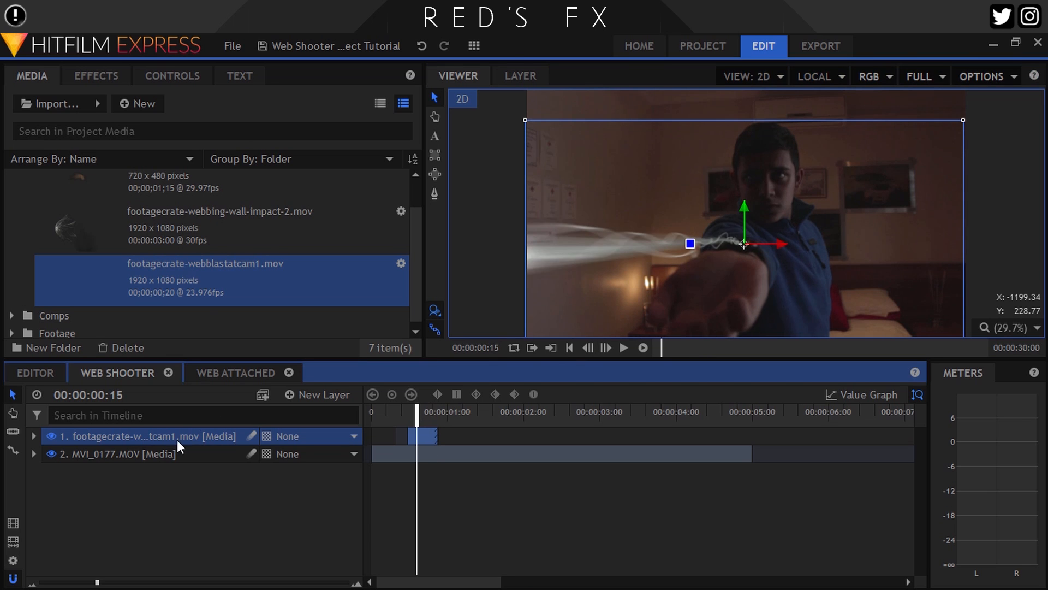
{"action": "left_click", "coordinate": [410, 413]}
{"action": "left_click", "coordinate": [163, 78]}
{"action": "left_click", "coordinate": [12, 221]}
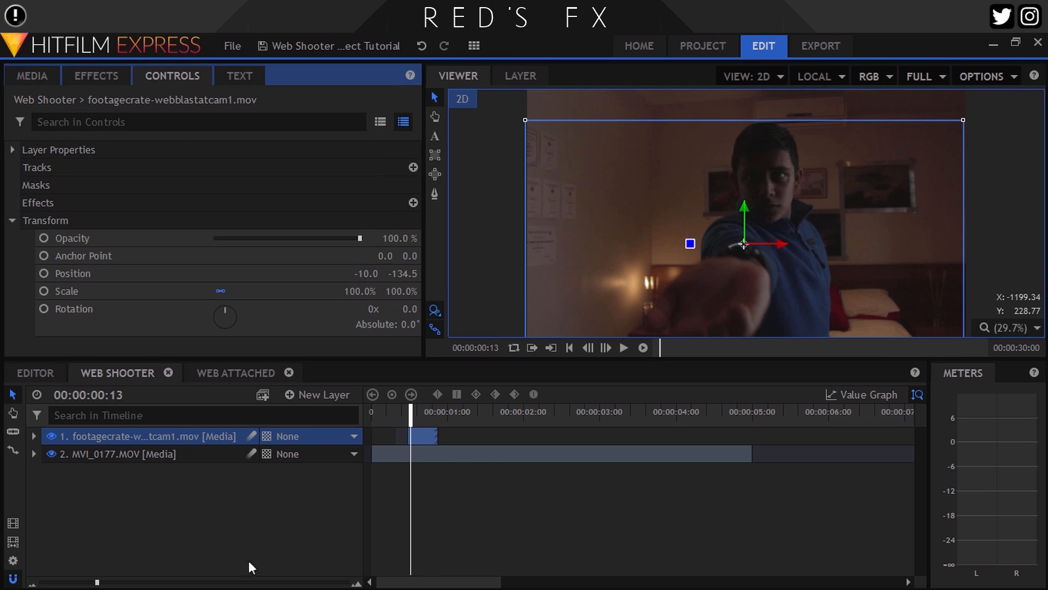
{"action": "scroll", "coordinate": [497, 492], "scroll_direction": "up", "scroll_amount": 4}
{"action": "scroll", "coordinate": [775, 262], "scroll_direction": "up", "scroll_amount": 3}
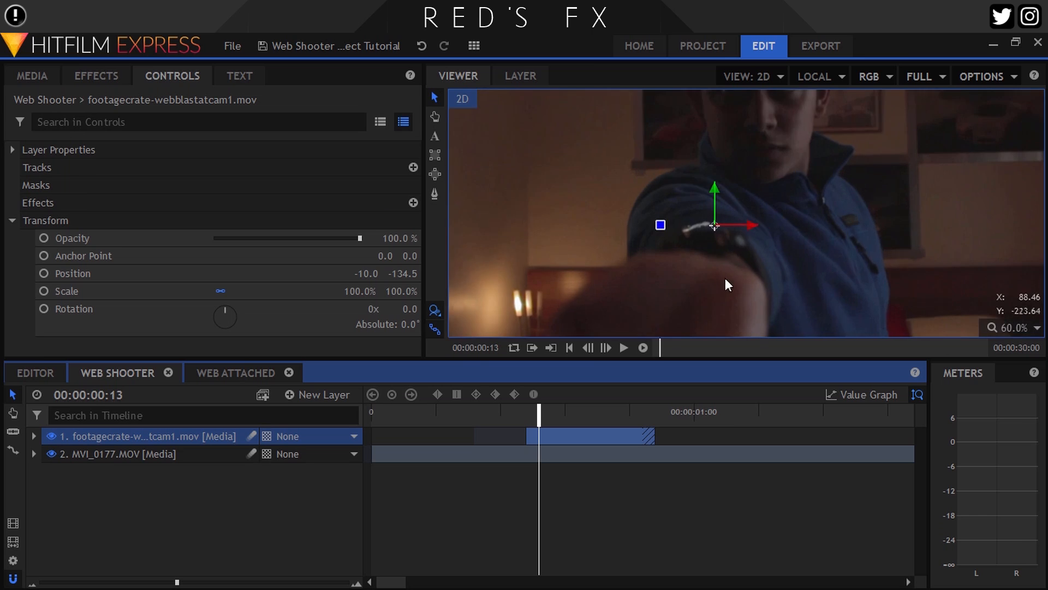
{"action": "scroll", "coordinate": [725, 279], "scroll_direction": "down", "scroll_amount": 3}
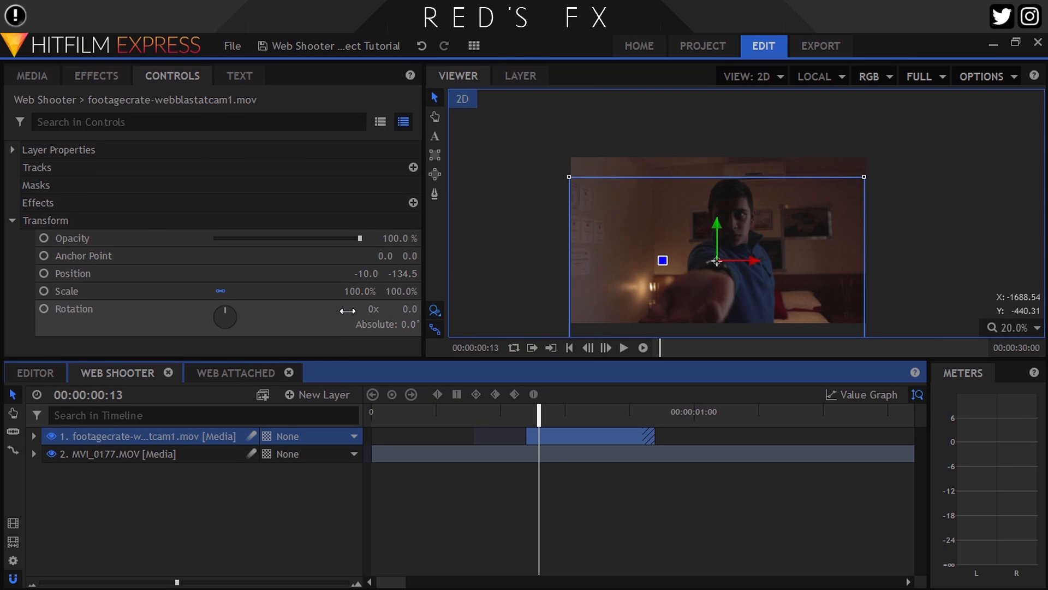
{"action": "left_click", "coordinate": [363, 291]}
{"action": "type", "text": "1"}
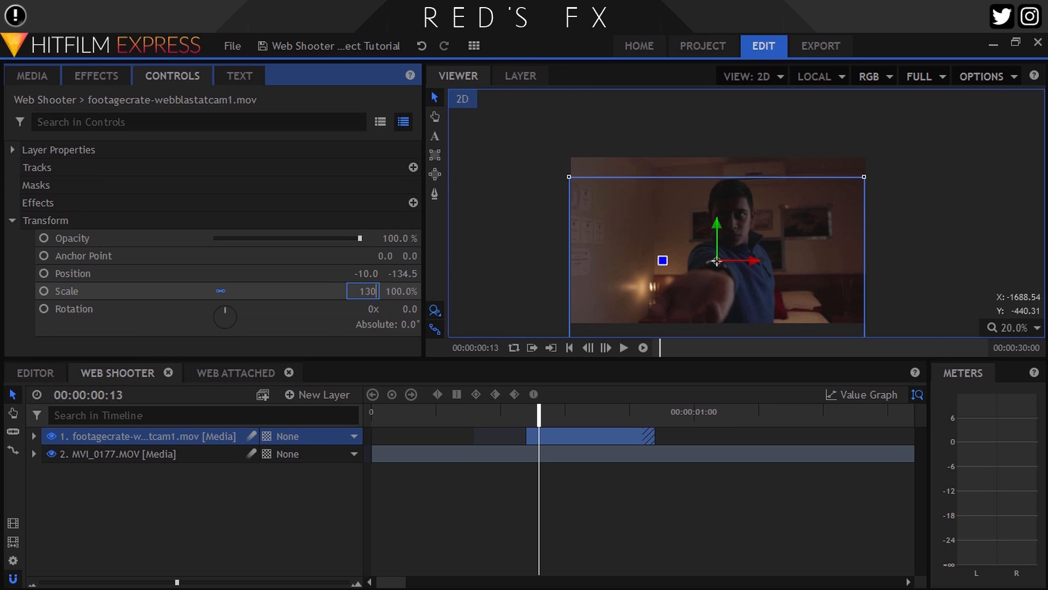
{"action": "type", "text": "30"}
{"action": "key", "text": "Return"}
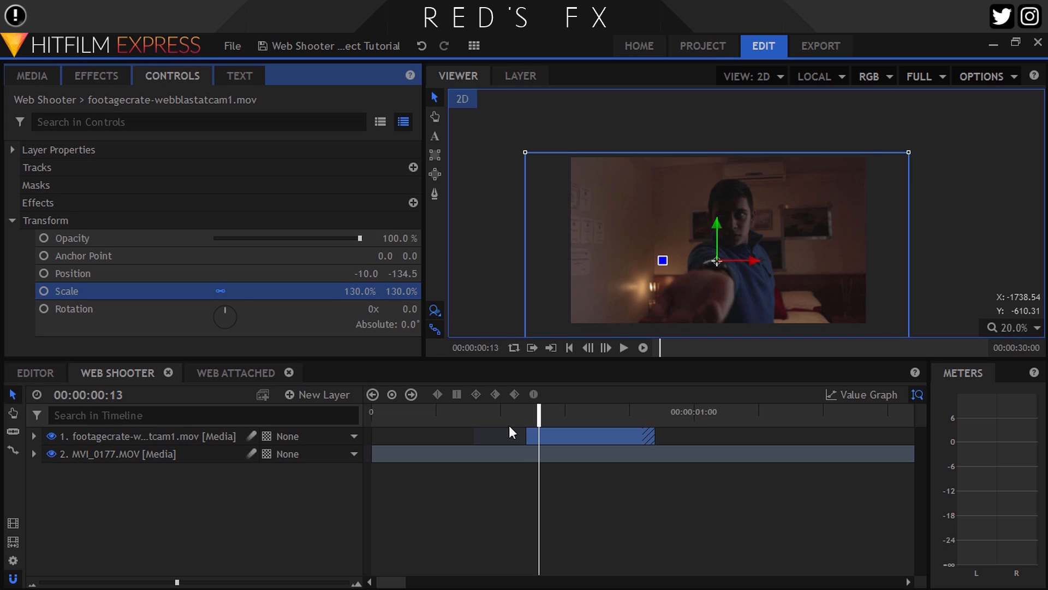
- Enable position keyframing for the web blast at frame 12 and place it on the wrist at -12.5, -194.5
{"action": "left_click", "coordinate": [526, 408]}
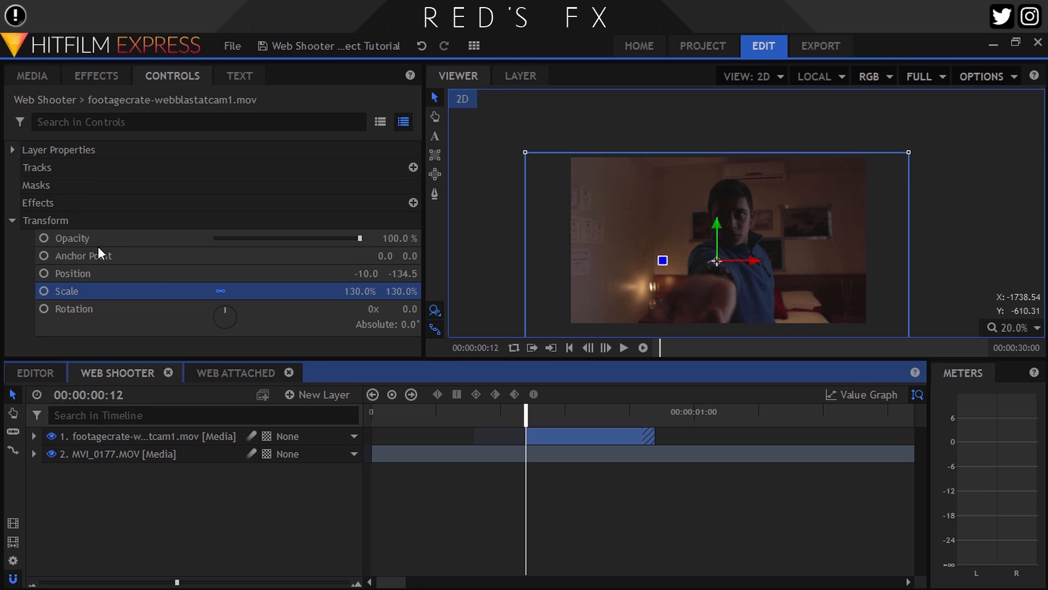
{"action": "left_click", "coordinate": [44, 273]}
{"action": "scroll", "coordinate": [718, 274], "scroll_direction": "up", "scroll_amount": 5}
{"action": "left_click_drag", "start_coordinate": [729, 240], "coordinate": [725, 272]}
- Keyframe the web blast's position frame by frame from frame 13 to frame 22 so it follows the wrist
{"action": "left_click", "coordinate": [606, 347]}
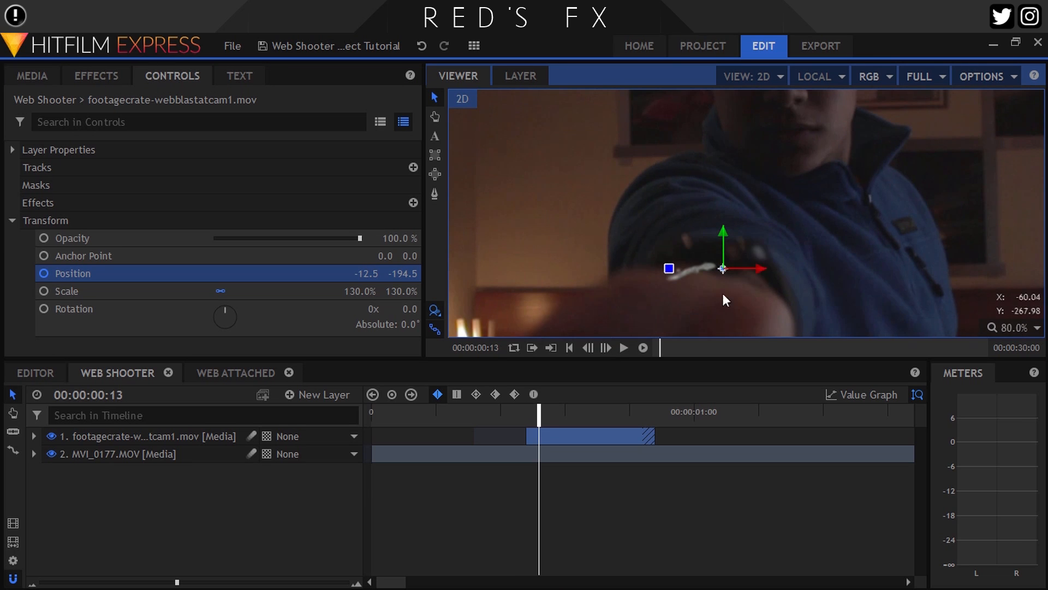
{"action": "left_click", "coordinate": [606, 348]}
{"action": "left_click", "coordinate": [606, 347]}
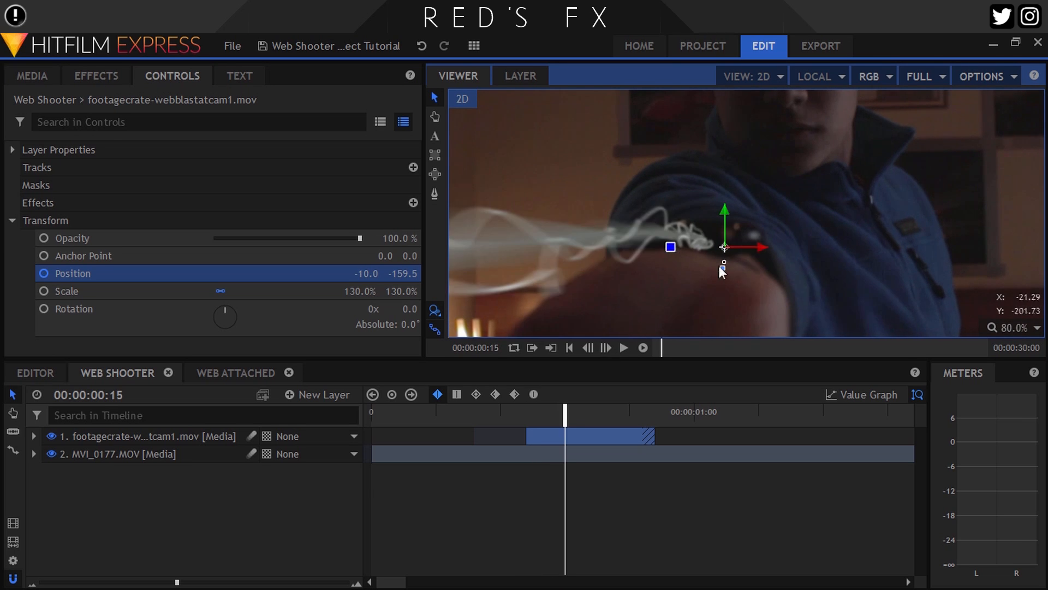
{"action": "left_click", "coordinate": [606, 347]}
{"action": "left_click_drag", "start_coordinate": [728, 239], "coordinate": [738, 247]}
{"action": "left_click", "coordinate": [606, 348]}
{"action": "left_click", "coordinate": [606, 347]}
{"action": "left_click", "coordinate": [606, 347]}
{"action": "left_click", "coordinate": [606, 347]}
{"action": "left_click", "coordinate": [606, 347]}
- Return to frame 15 and apply the Color Temperature effect to the web blast layer
{"action": "scroll", "coordinate": [647, 269], "scroll_direction": "down", "scroll_amount": 4}
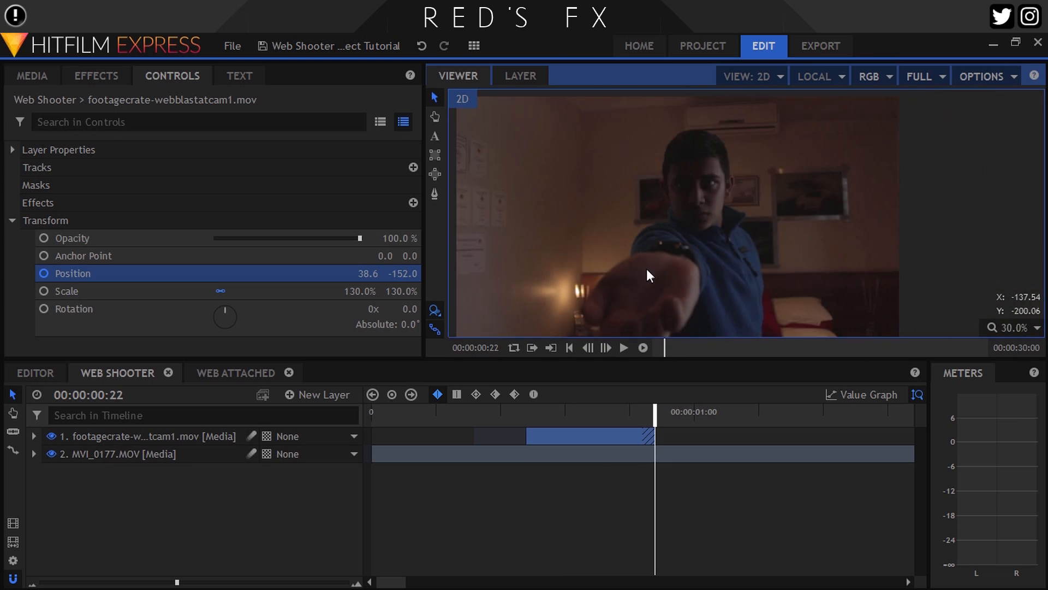
{"action": "left_click_drag", "start_coordinate": [636, 417], "coordinate": [566, 419]}
{"action": "left_click", "coordinate": [139, 493]}
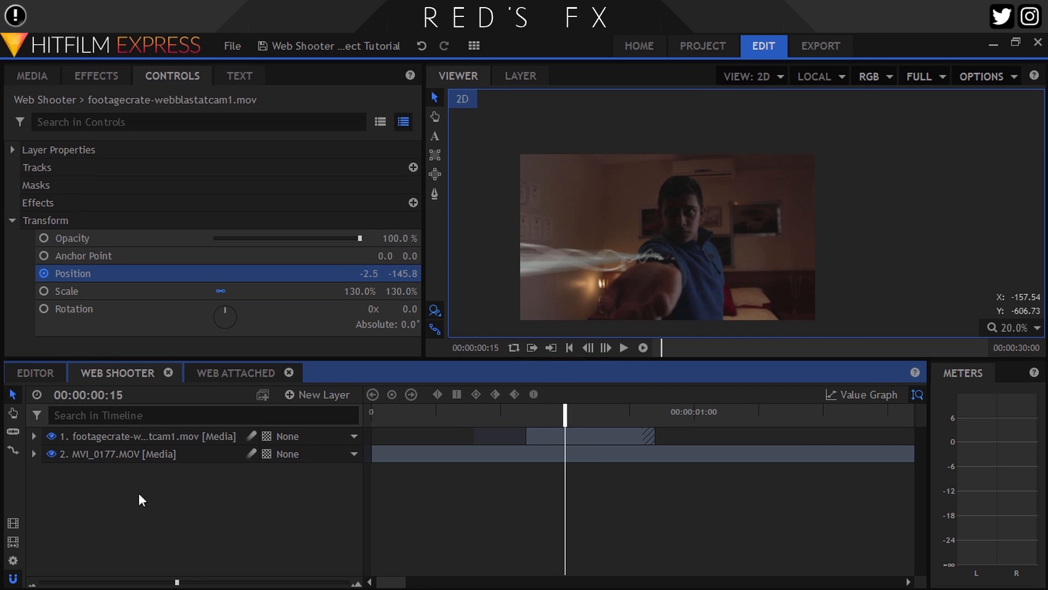
{"action": "left_click", "coordinate": [113, 80]}
{"action": "left_click", "coordinate": [88, 107]}
{"action": "type", "text": "co"}
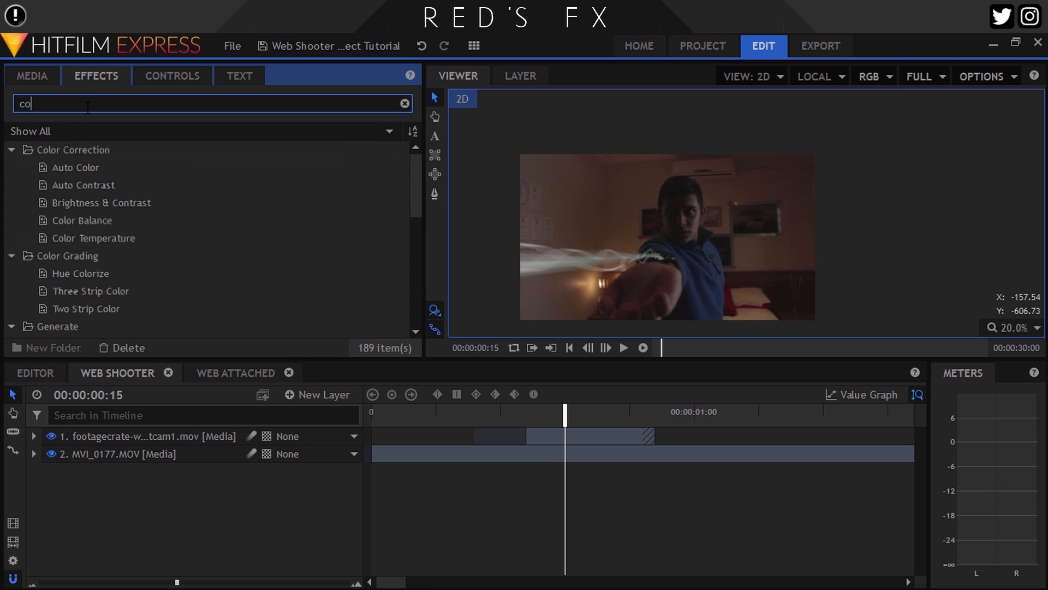
{"action": "type", "text": "lo"}
{"action": "left_click_drag", "start_coordinate": [68, 203], "coordinate": [136, 435]}
- Add the Brightness & Contrast and Lens Blur effects to the web blast layer
{"action": "left_click_drag", "start_coordinate": [49, 104], "coordinate": [2, 112]}
{"action": "type", "text": "brig"}
{"action": "left_click_drag", "start_coordinate": [101, 167], "coordinate": [110, 441]}
{"action": "double_click", "coordinate": [28, 104]}
{"action": "type", "text": "lens"}
{"action": "left_click_drag", "start_coordinate": [163, 169], "coordinate": [141, 443]}
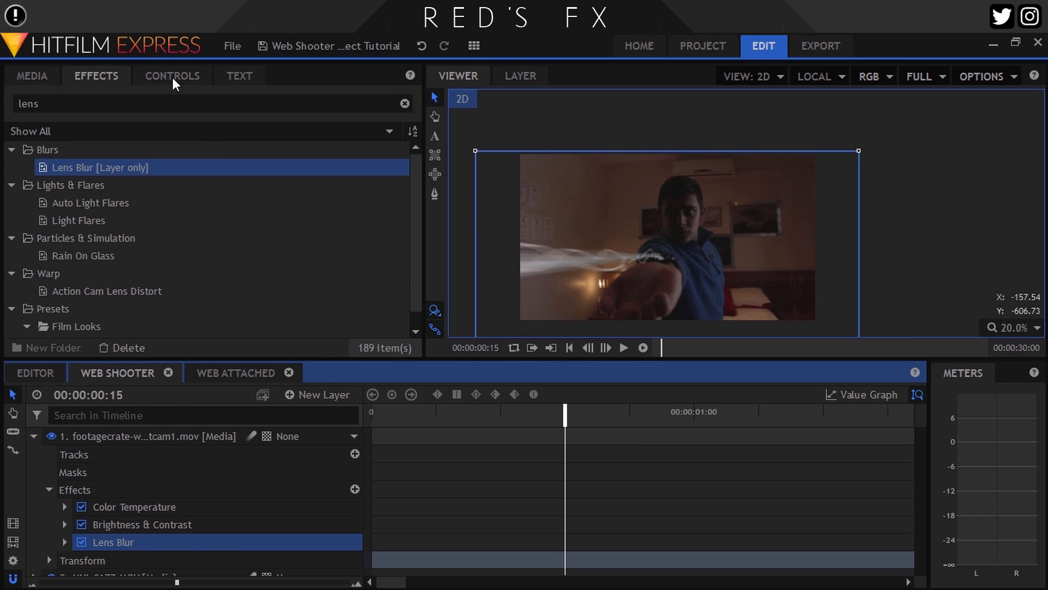
- Disable Lens Blur and Brightness & Contrast on the web blast, and expand the Color Temperature settings
{"action": "left_click", "coordinate": [173, 78]}
{"action": "left_click", "coordinate": [46, 256]}
{"action": "left_click", "coordinate": [45, 238]}
{"action": "left_click", "coordinate": [44, 221]}
{"action": "left_click", "coordinate": [27, 220]}
{"action": "left_click", "coordinate": [44, 220]}
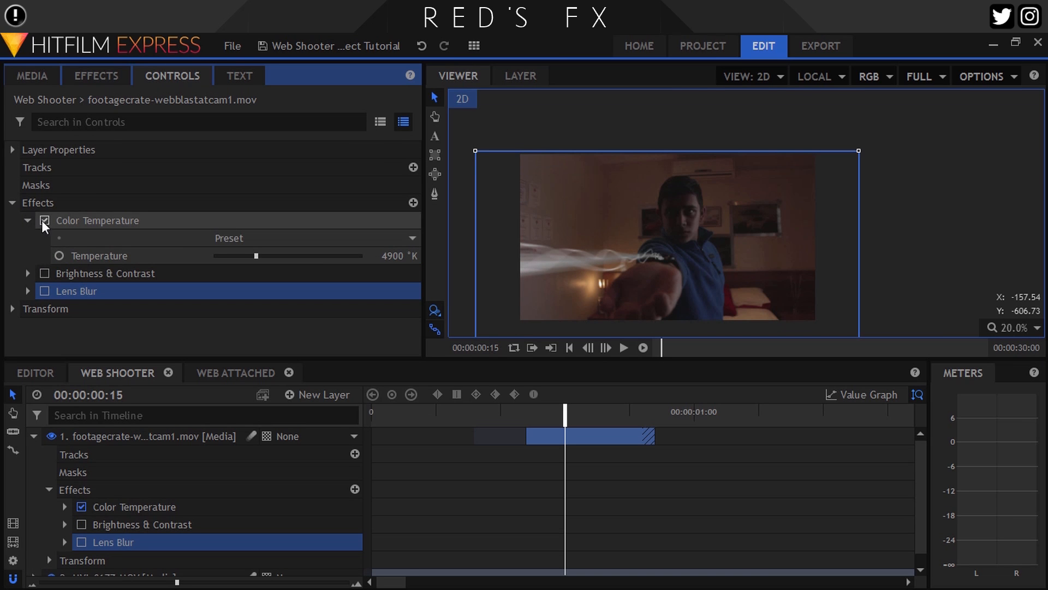
- Set the web blast's color temperature to 4555 K to match the warm room lighting
{"action": "left_click", "coordinate": [1017, 329]}
{"action": "left_click", "coordinate": [1017, 513]}
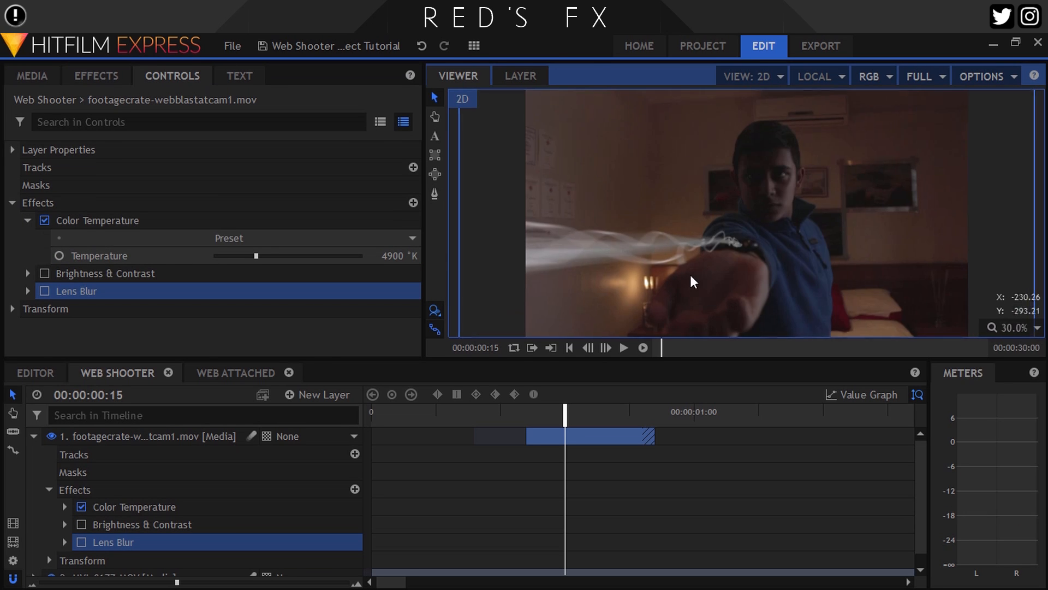
{"action": "scroll", "coordinate": [692, 276], "scroll_direction": "up", "scroll_amount": 2}
{"action": "left_click_drag", "start_coordinate": [418, 255], "coordinate": [408, 255]}
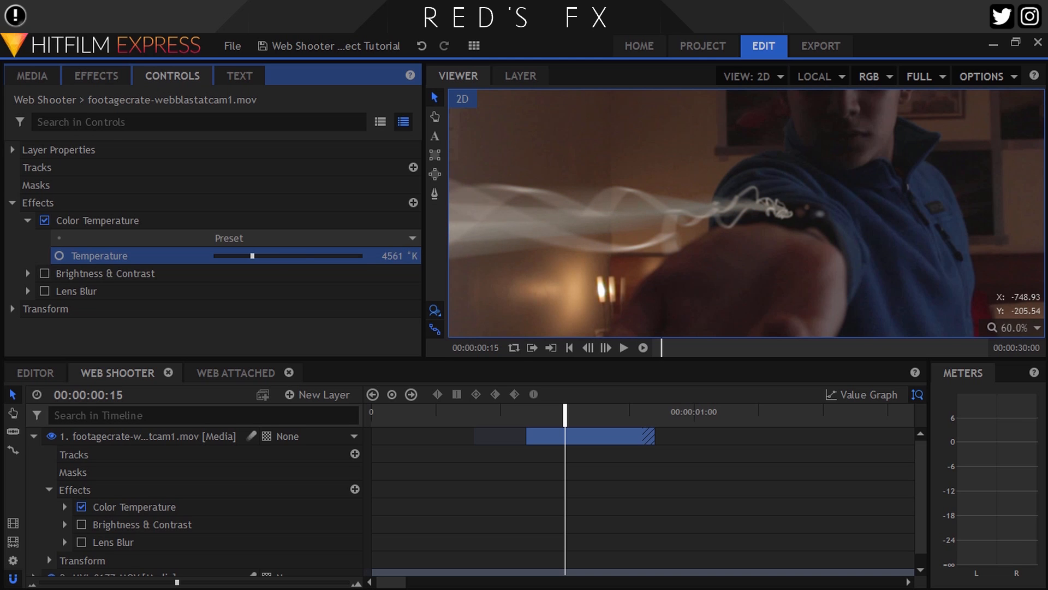
{"action": "scroll", "coordinate": [554, 246], "scroll_direction": "up", "scroll_amount": 3}
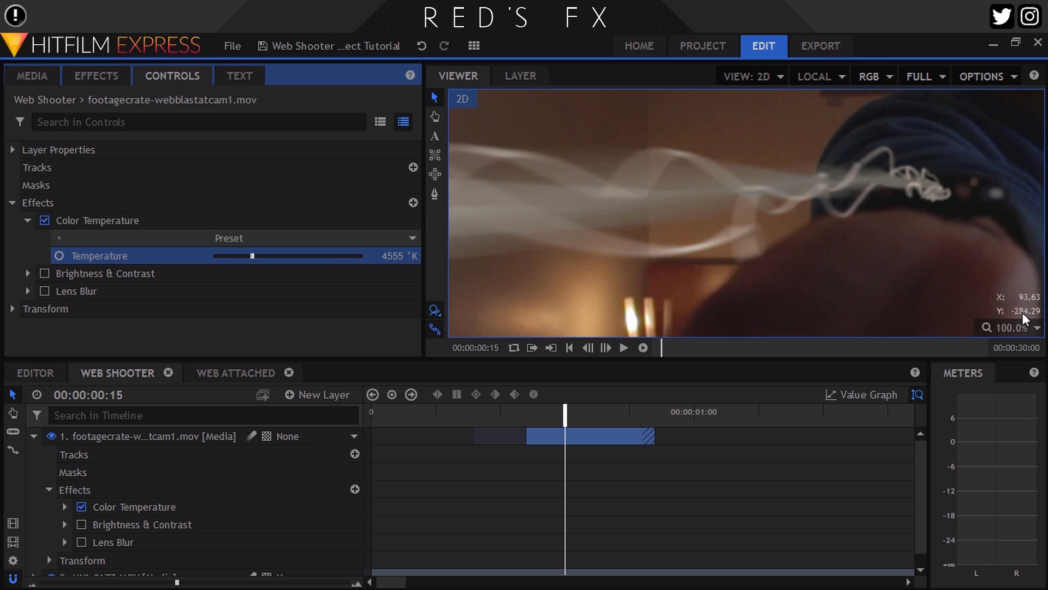
{"action": "left_click", "coordinate": [1014, 328]}
{"action": "left_click", "coordinate": [1025, 506]}
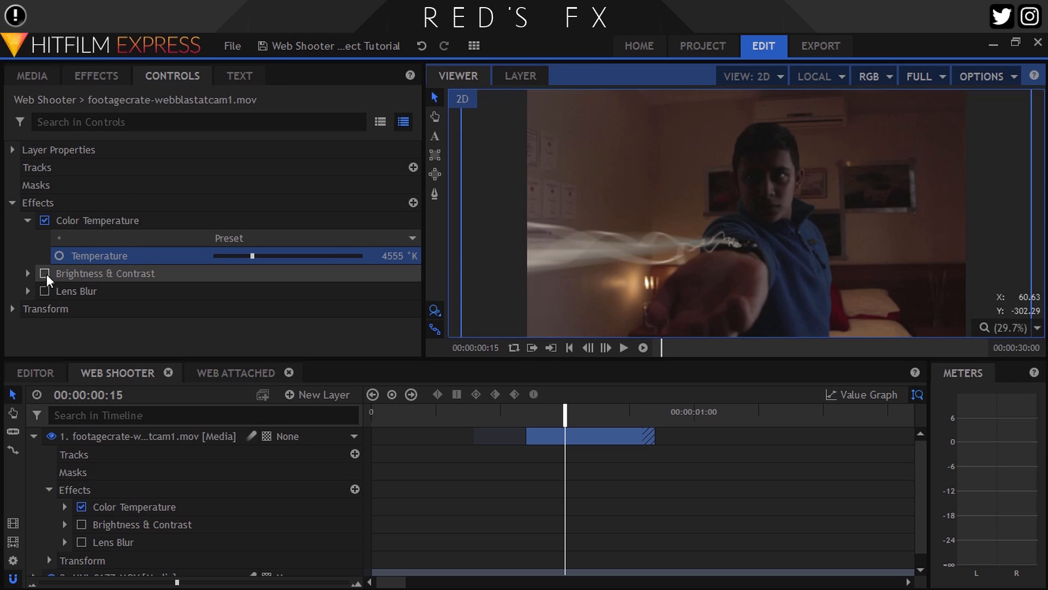
- Enable Brightness & Contrast on the web blast and set brightness to -8 and contrast to 18
{"action": "left_click", "coordinate": [45, 273]}
{"action": "left_click", "coordinate": [27, 273]}
{"action": "mouse_move", "coordinate": [385, 308]}
{"action": "left_mouse_down"}
{"action": "mouse_move", "coordinate": [363, 309]}
{"action": "mouse_move", "coordinate": [403, 326]}
{"action": "mouse_move", "coordinate": [394, 309]}
{"action": "mouse_move", "coordinate": [412, 309]}
{"action": "mouse_move", "coordinate": [392, 309]}
{"action": "mouse_move", "coordinate": [388, 326]}
{"action": "left_mouse_up"}
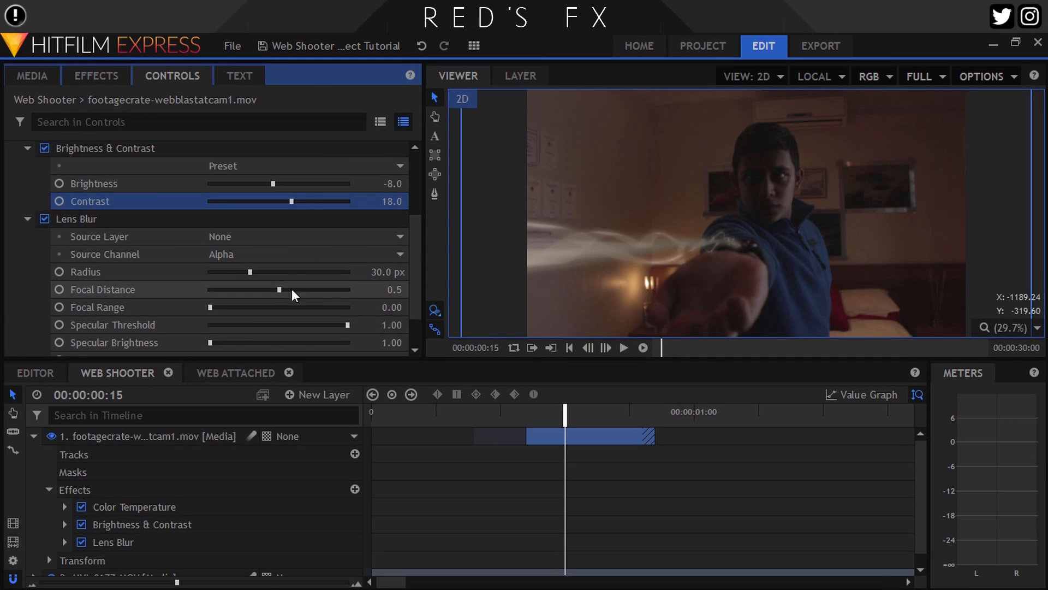
- Set the web blast's Lens Blur radius to 2 px
{"action": "left_click", "coordinate": [392, 271]}
{"action": "type", "text": "2"}
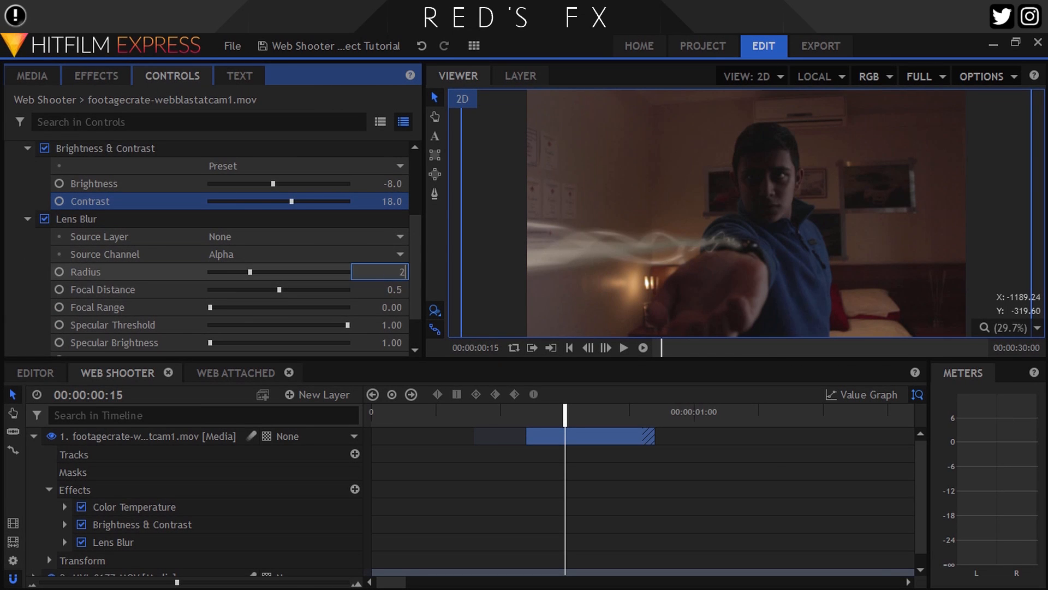
{"action": "key", "text": "Return"}
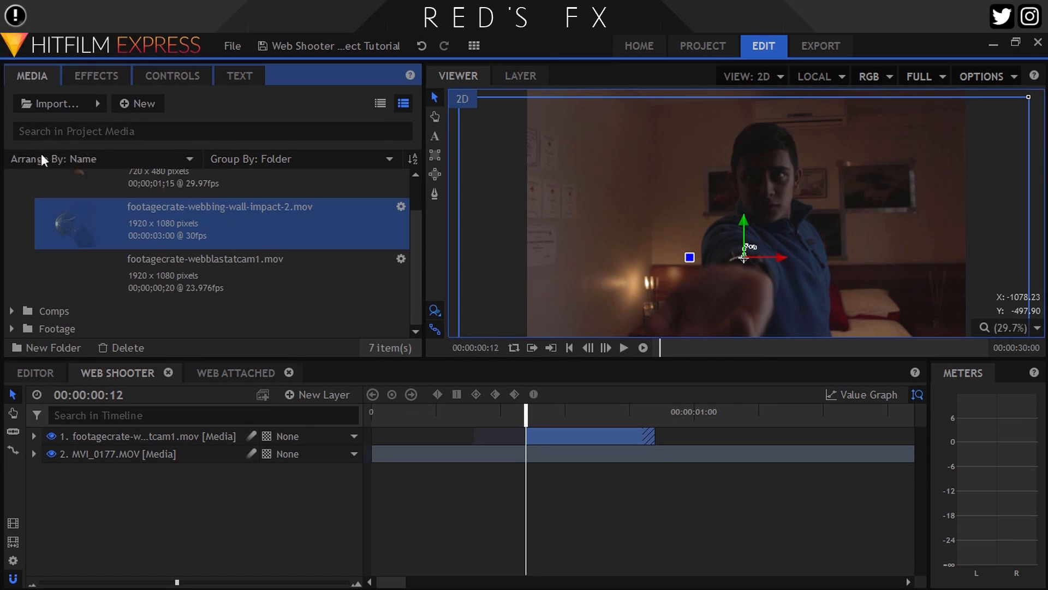
- Add footagecrate-powder-burst-side.mov as the top layer starting at frame 12, and go to frame 15 to view the wrist
{"action": "left_click_drag", "start_coordinate": [89, 186], "coordinate": [531, 424]}
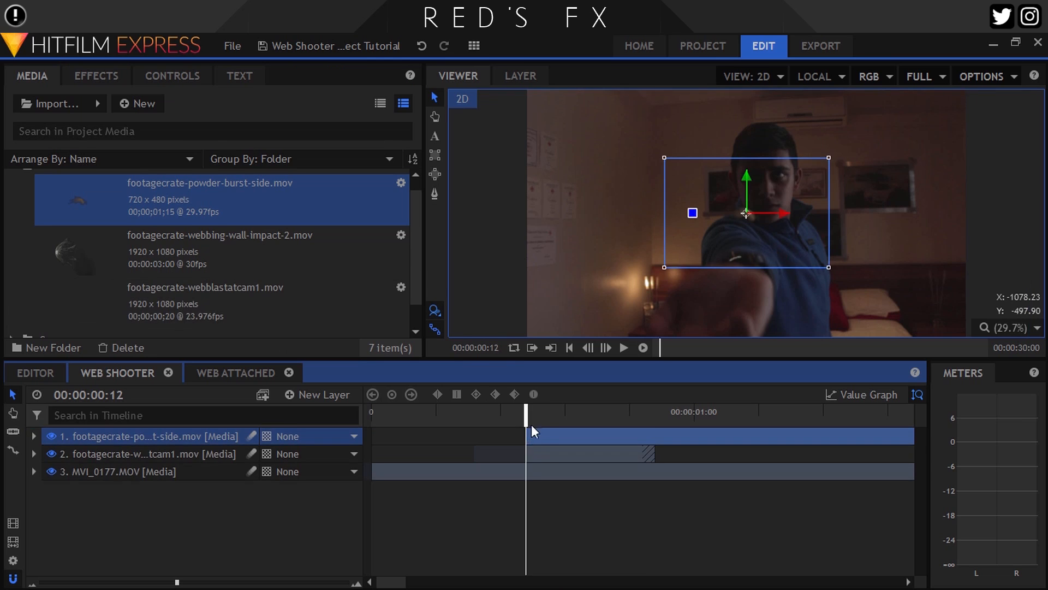
{"action": "left_click", "coordinate": [539, 416]}
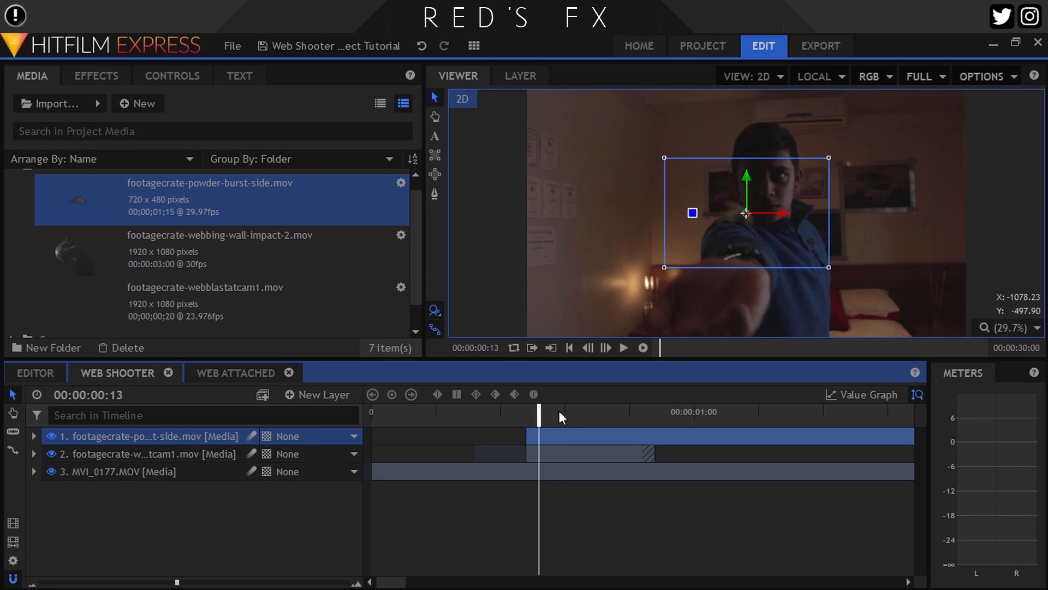
{"action": "left_click", "coordinate": [559, 414]}
{"action": "scroll", "coordinate": [693, 253], "scroll_direction": "up", "scroll_amount": 2}
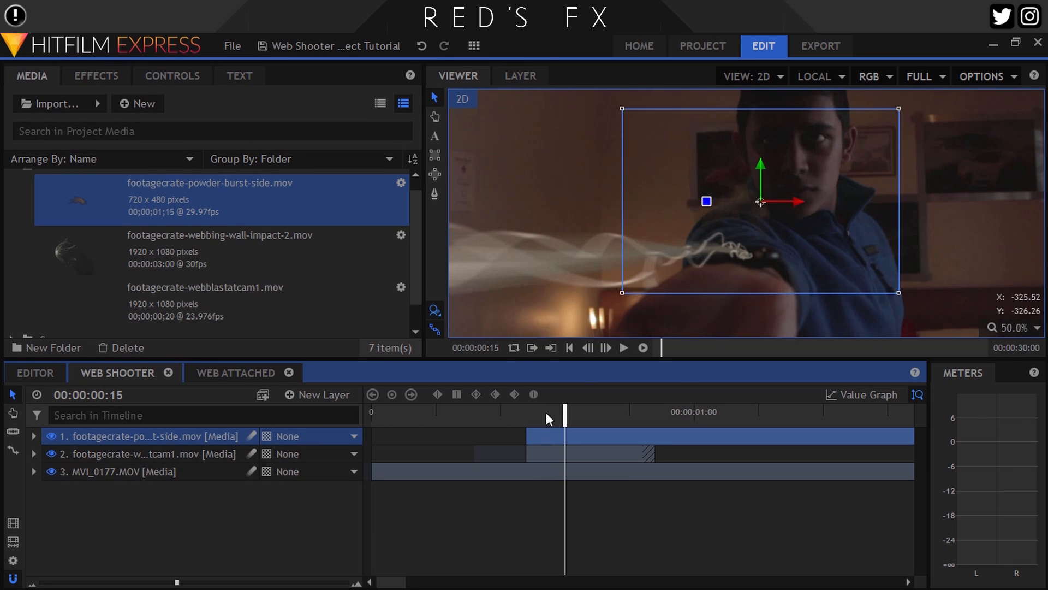
- Set the powder burst layer's playback speed to 250%
{"action": "left_click", "coordinate": [543, 421]}
{"action": "right_click", "coordinate": [123, 438]}
{"action": "left_click", "coordinate": [157, 143]}
{"action": "type", "text": "250"}
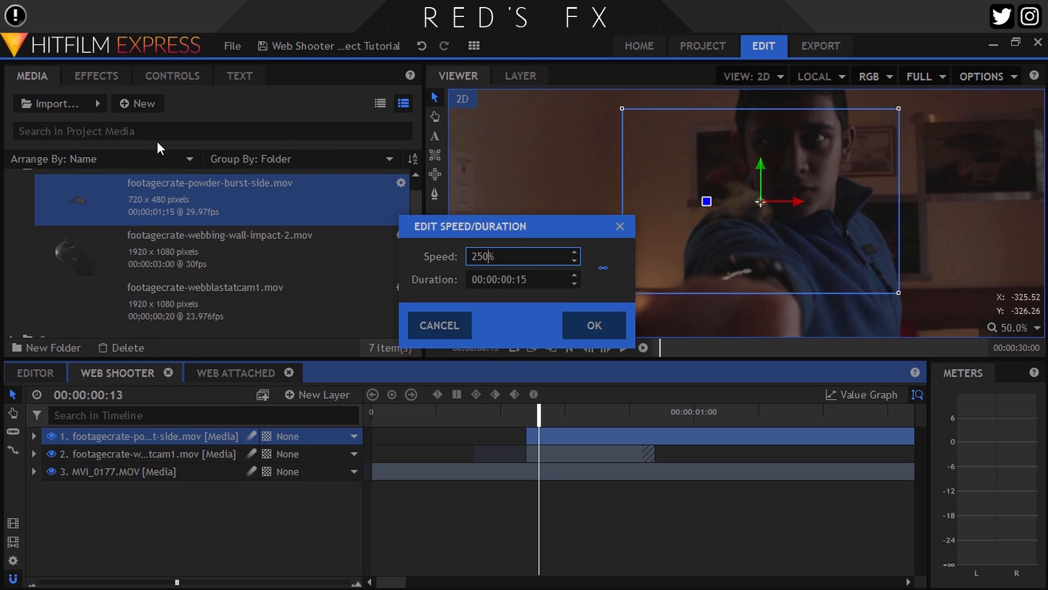
{"action": "key", "text": "Return"}
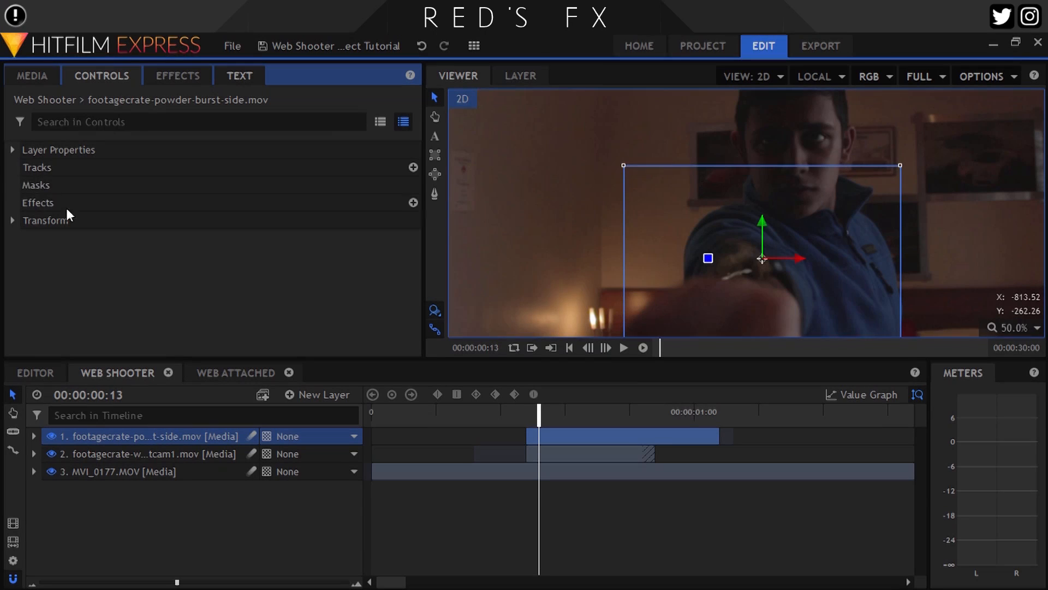
- Scale the powder burst to 194% and place it over the wrist at position 4, -158
{"action": "left_click", "coordinate": [12, 220]}
{"action": "left_click_drag", "start_coordinate": [350, 291], "coordinate": [360, 291]}
{"action": "scroll", "coordinate": [775, 276], "scroll_direction": "down", "scroll_amount": 4}
{"action": "left_click_drag", "start_coordinate": [775, 269], "coordinate": [776, 270]}
{"action": "left_click", "coordinate": [1015, 327]}
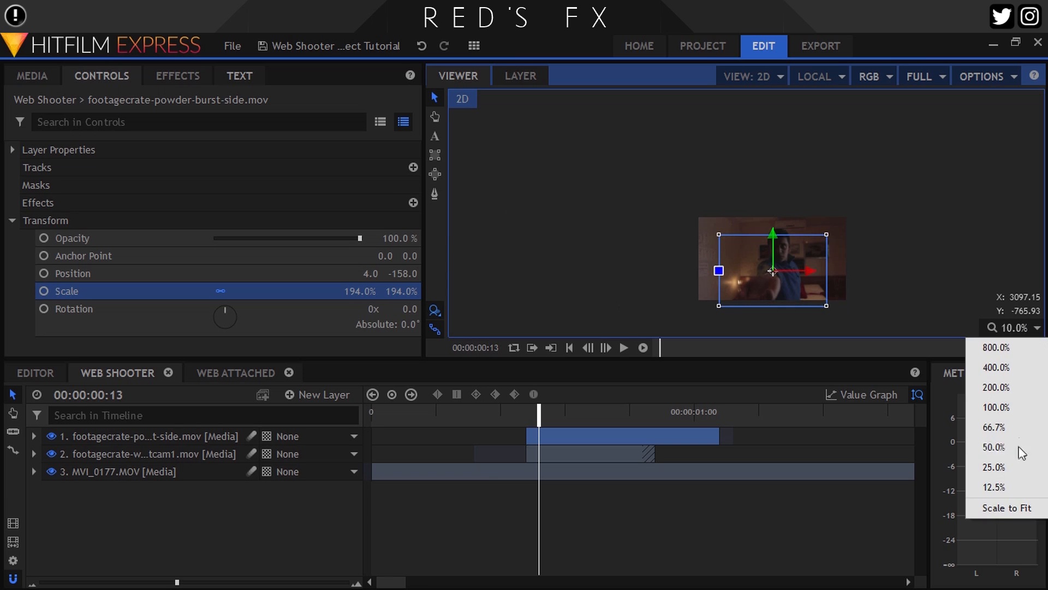
{"action": "left_click", "coordinate": [1023, 506]}
- Add the Tint effect to the powder burst layer and set its Amount to Tint to 60%
{"action": "left_click", "coordinate": [177, 79]}
{"action": "left_click_drag", "start_coordinate": [91, 106], "coordinate": [1, 107]}
{"action": "type", "text": "tint"}
{"action": "left_click_drag", "start_coordinate": [60, 167], "coordinate": [167, 437]}
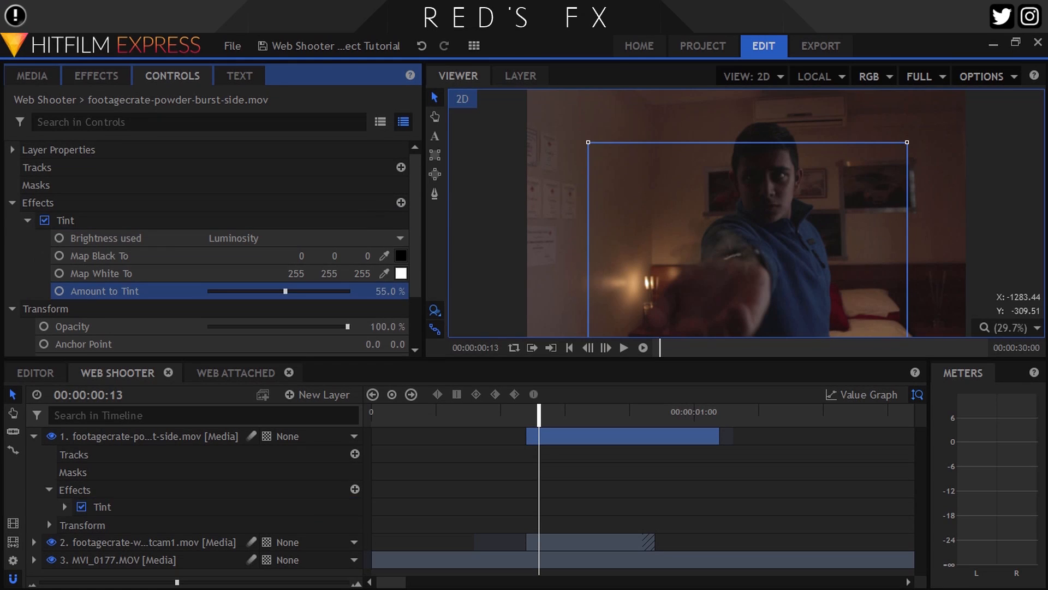
{"action": "left_click", "coordinate": [391, 291]}
{"action": "type", "text": "60"}
{"action": "key", "text": "Return"}
- Set the powder burst layer's opacity to 50%
{"action": "left_click", "coordinate": [9, 203]}
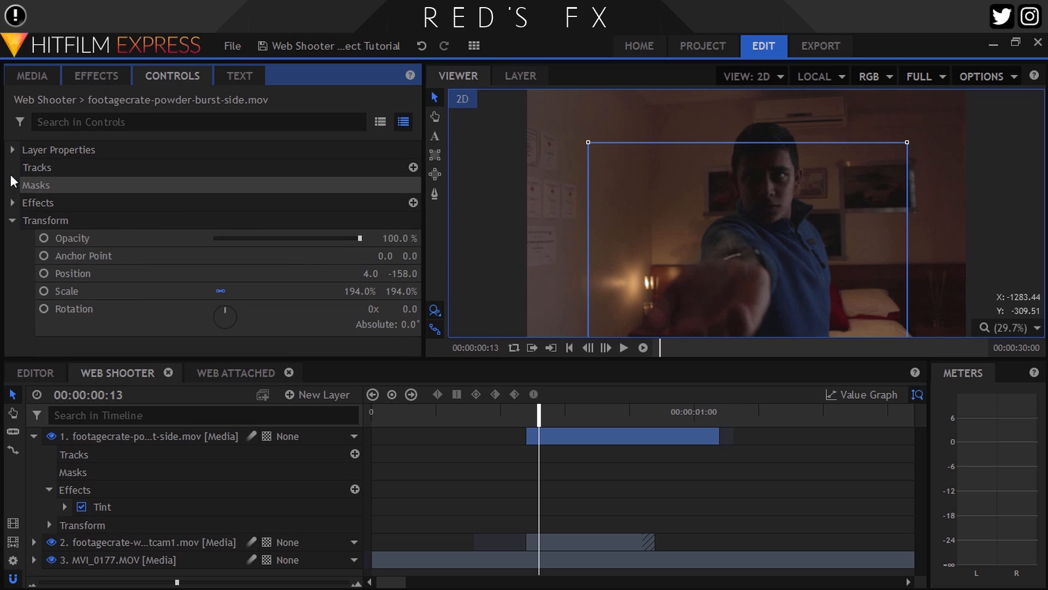
{"action": "left_click", "coordinate": [399, 238]}
{"action": "type", "text": "50"}
{"action": "key", "text": "Return"}
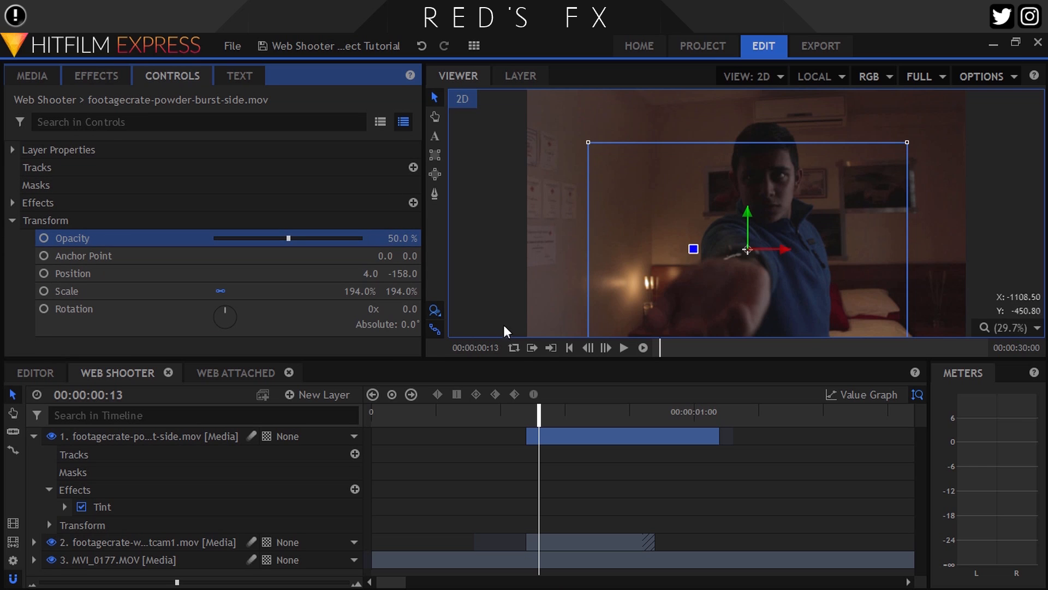
{"action": "left_click", "coordinate": [12, 202]}
{"action": "left_click", "coordinate": [104, 290]}
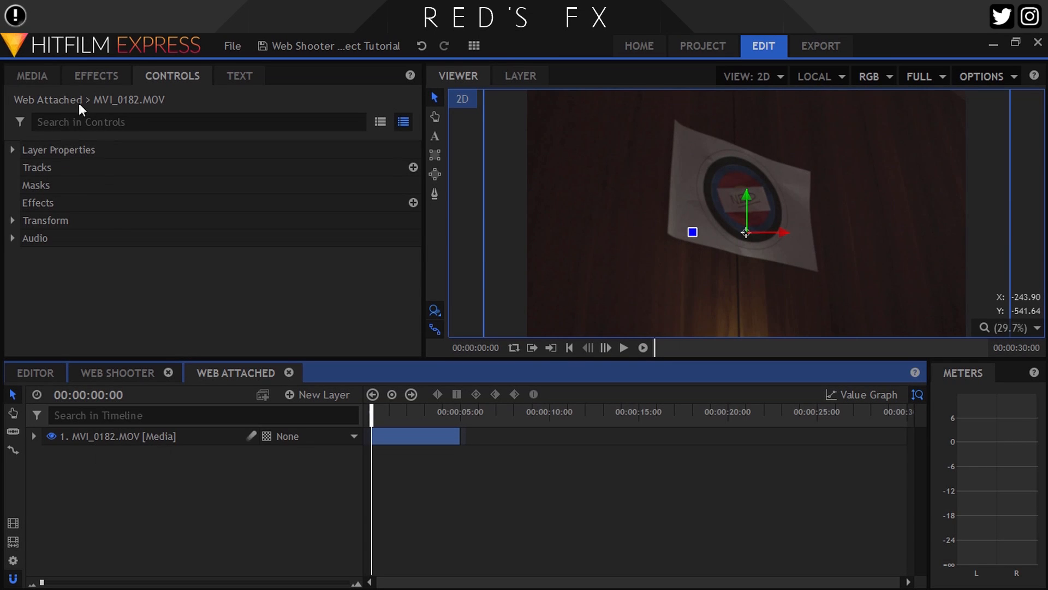
- Add footagecrate-webbing-wall-impact-2.mov above MVI_0182.MOV in the Web Attached composition and go to the 1-second mark
{"action": "left_click", "coordinate": [39, 77]}
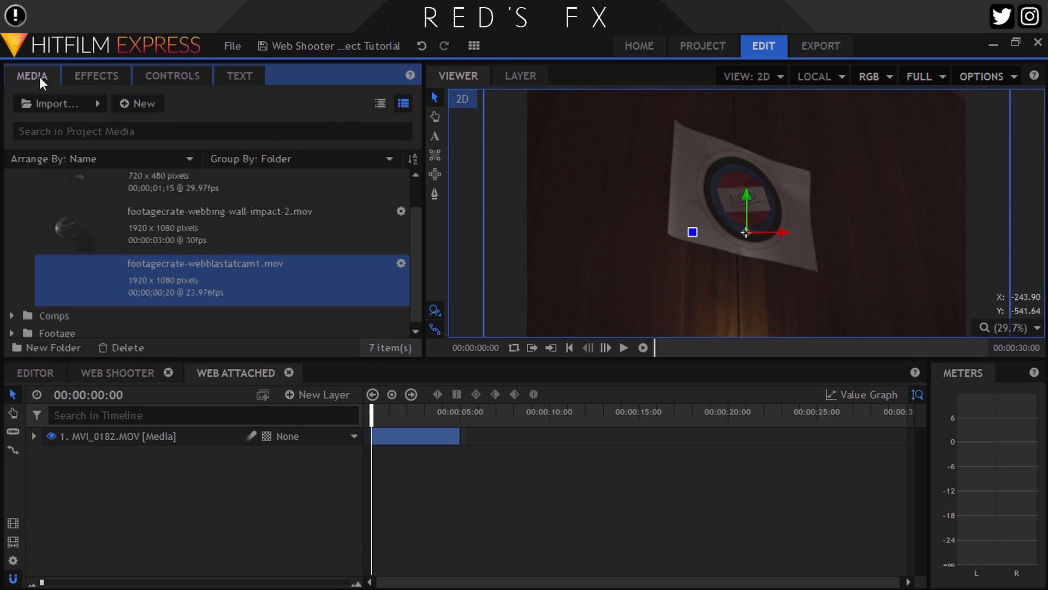
{"action": "left_click_drag", "start_coordinate": [83, 244], "coordinate": [144, 436]}
{"action": "left_click_drag", "start_coordinate": [392, 415], "coordinate": [389, 414]}
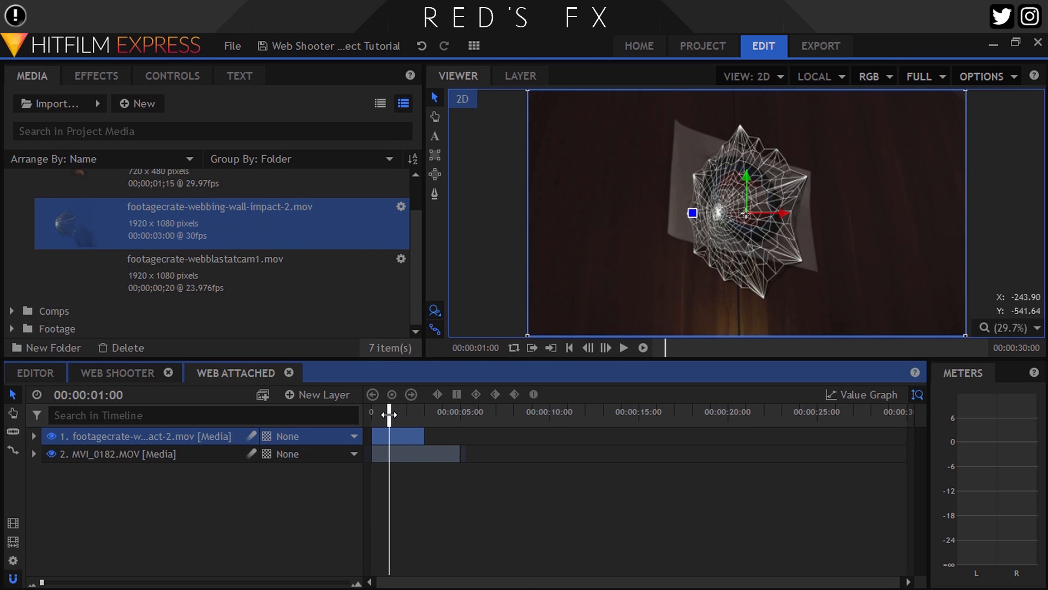
- Flip the web impact layer horizontally by unlinking its scale and setting the horizontal scale to -100%
{"action": "left_click", "coordinate": [172, 76]}
{"action": "left_click", "coordinate": [12, 220]}
{"action": "left_click", "coordinate": [220, 291]}
{"action": "left_click", "coordinate": [369, 293]}
{"action": "type", "text": "-100"}
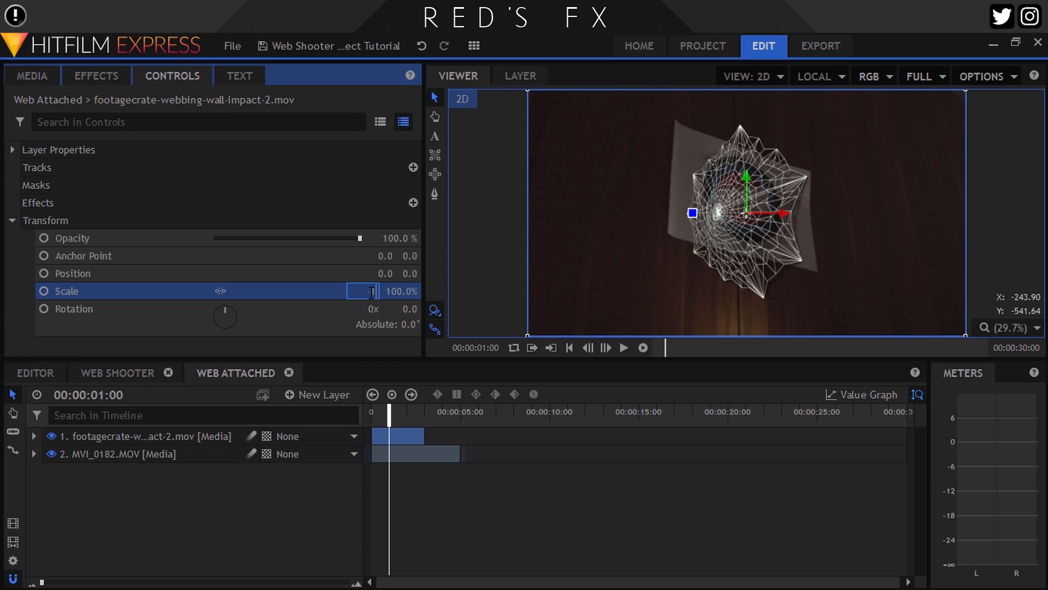
{"action": "key", "text": "Return"}
- Resize the web impact to -76% by 73% and place it over the wall poster at about -9.7, 60.5
{"action": "left_click_drag", "start_coordinate": [386, 274], "coordinate": [368, 292]}
{"action": "key", "text": "ctrl+z"}
{"action": "left_click_drag", "start_coordinate": [746, 214], "coordinate": [749, 205]}
{"action": "mouse_move", "coordinate": [361, 291]}
{"action": "left_mouse_down"}
{"action": "mouse_move", "coordinate": [351, 292]}
{"action": "mouse_move", "coordinate": [381, 291]}
{"action": "left_mouse_up"}
{"action": "left_click_drag", "start_coordinate": [748, 212], "coordinate": [743, 207]}
- Convert the web impact layer to a 3D plane
{"action": "left_click", "coordinate": [267, 436]}
{"action": "left_click", "coordinate": [267, 436]}
{"action": "left_click", "coordinate": [280, 474]}
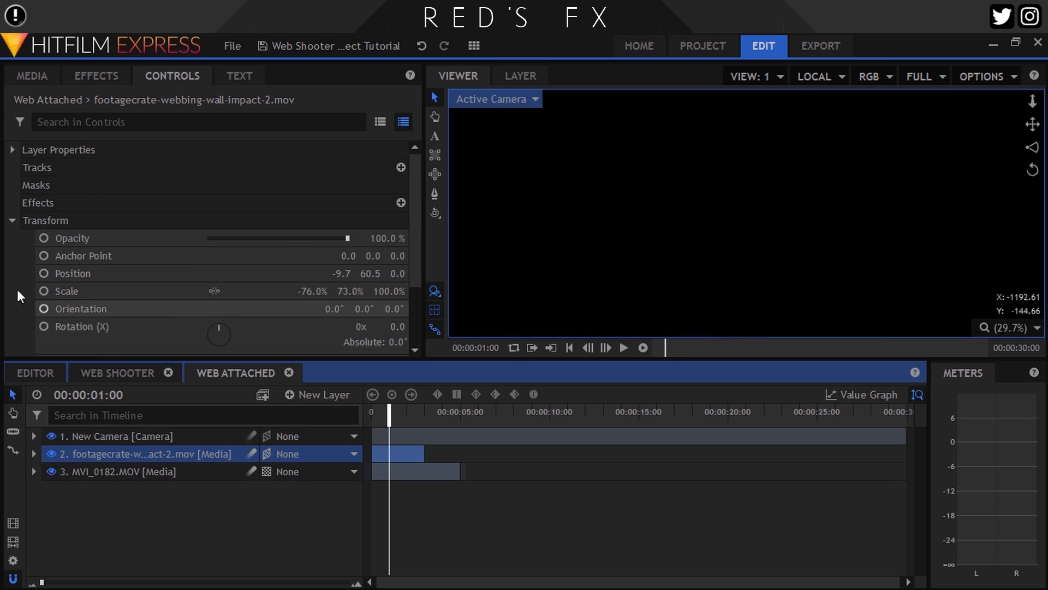
- Rotate the web impact layer to match the poster's perspective and move it to about -27.1, 55.3, -84.8
{"action": "scroll", "coordinate": [19, 290], "scroll_direction": "down", "scroll_amount": 3}
{"action": "left_click_drag", "start_coordinate": [389, 283], "coordinate": [461, 257]}
{"action": "scroll", "coordinate": [626, 265], "scroll_direction": "up", "scroll_amount": 3}
{"action": "left_click_drag", "start_coordinate": [626, 264], "coordinate": [624, 238]}
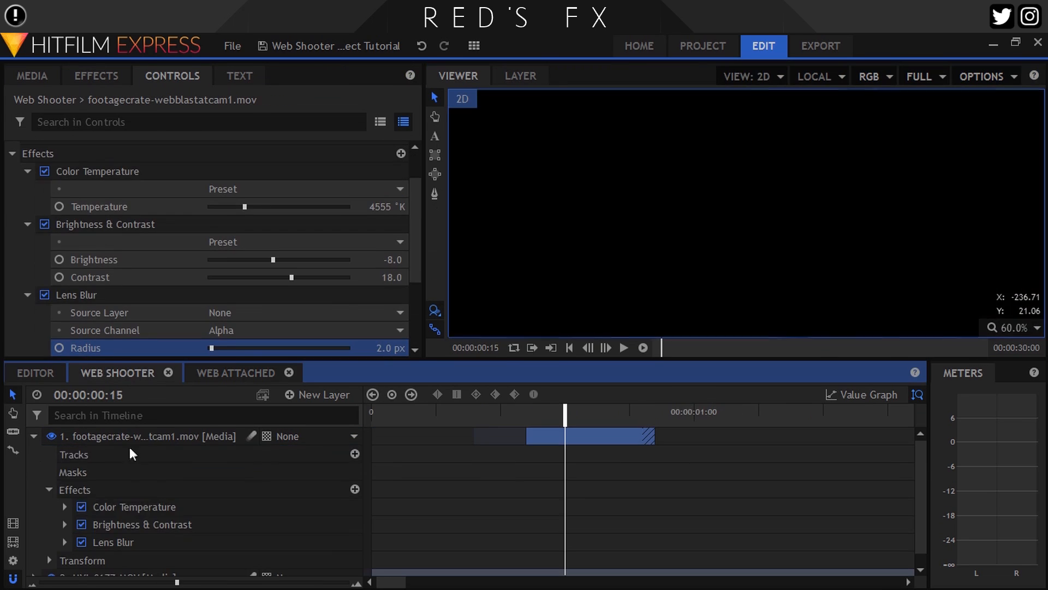
- Copy Color Temperature, Brightness & Contrast and Lens Blur from the web blast layer onto the web impact layer
{"action": "left_click", "coordinate": [130, 506]}
{"action": "left_click", "coordinate": [129, 524], "text": "ctrl"}
{"action": "left_click", "coordinate": [123, 542], "text": "ctrl"}
{"action": "left_click", "coordinate": [236, 373]}
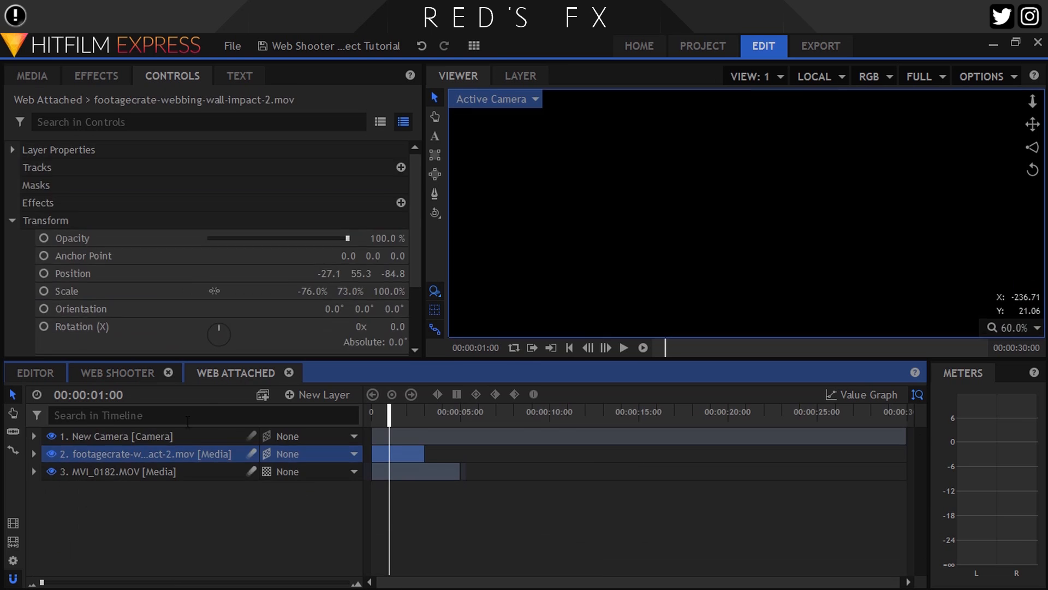
{"action": "key", "text": "ctrl+v"}
{"action": "left_click", "coordinate": [1014, 327]}
{"action": "left_click", "coordinate": [1000, 508]}
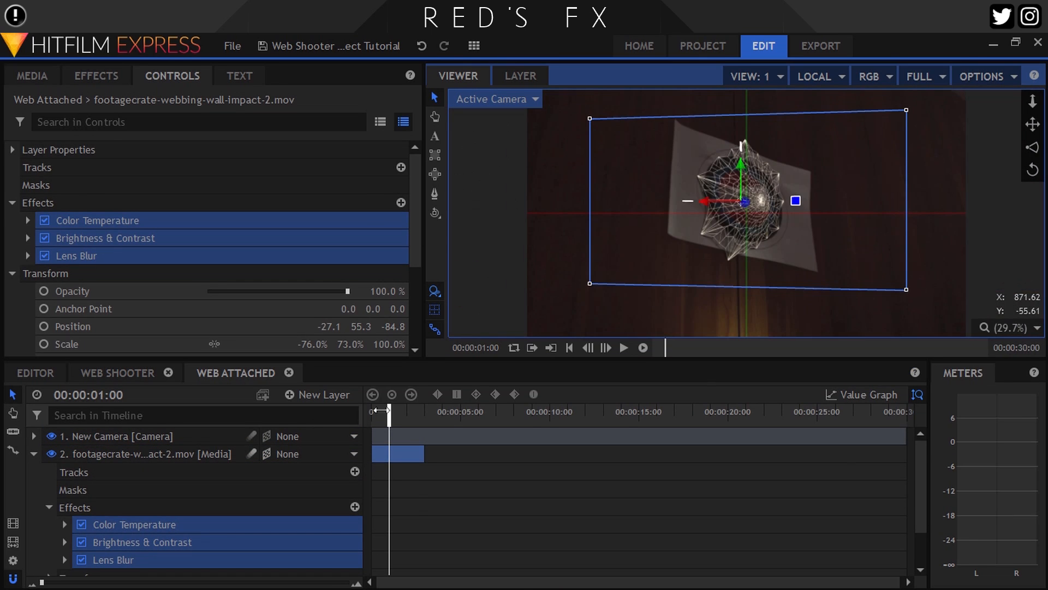
- Set the web impact's color temperature to 4643 K and collapse its effects and layer properties
{"action": "left_click", "coordinate": [33, 238]}
{"action": "left_click", "coordinate": [27, 220]}
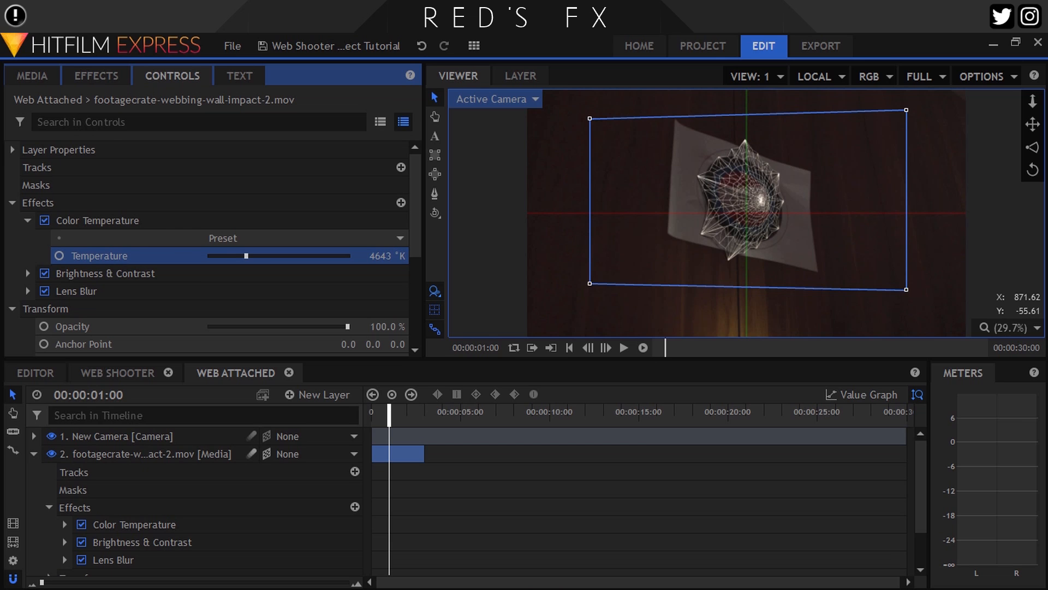
{"action": "left_click", "coordinate": [34, 454]}
{"action": "left_click", "coordinate": [12, 202]}
{"action": "left_click", "coordinate": [12, 221]}
- Return to the Web Shooter composition, fit the frame in the viewer and go to frame 12, where the web blast starts
{"action": "left_click", "coordinate": [118, 373]}
{"action": "left_click", "coordinate": [34, 437]}
{"action": "left_click", "coordinate": [1023, 328]}
{"action": "left_click", "coordinate": [1000, 509]}
{"action": "left_click", "coordinate": [527, 410]}
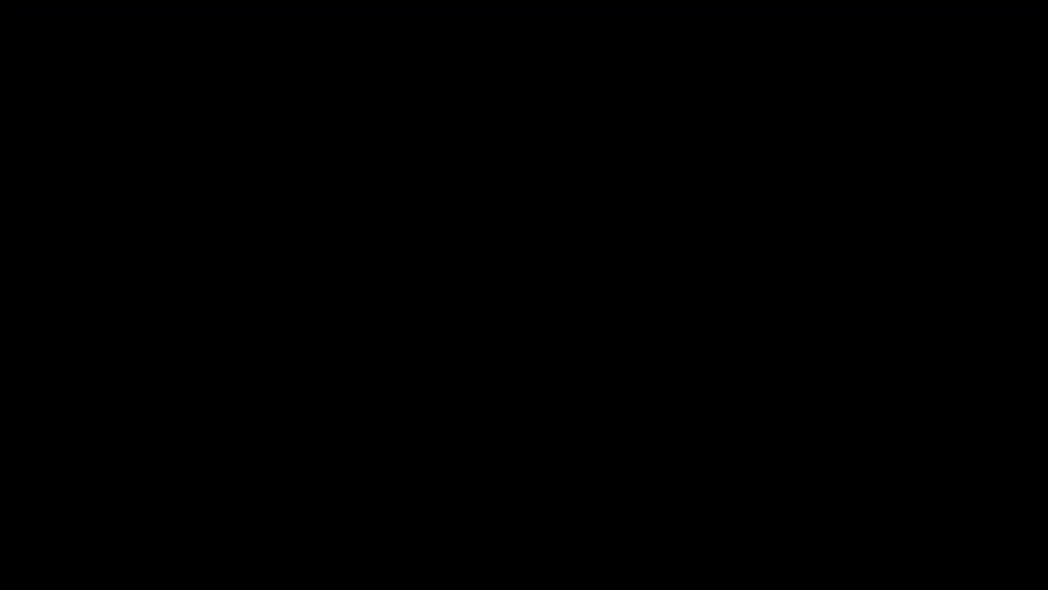